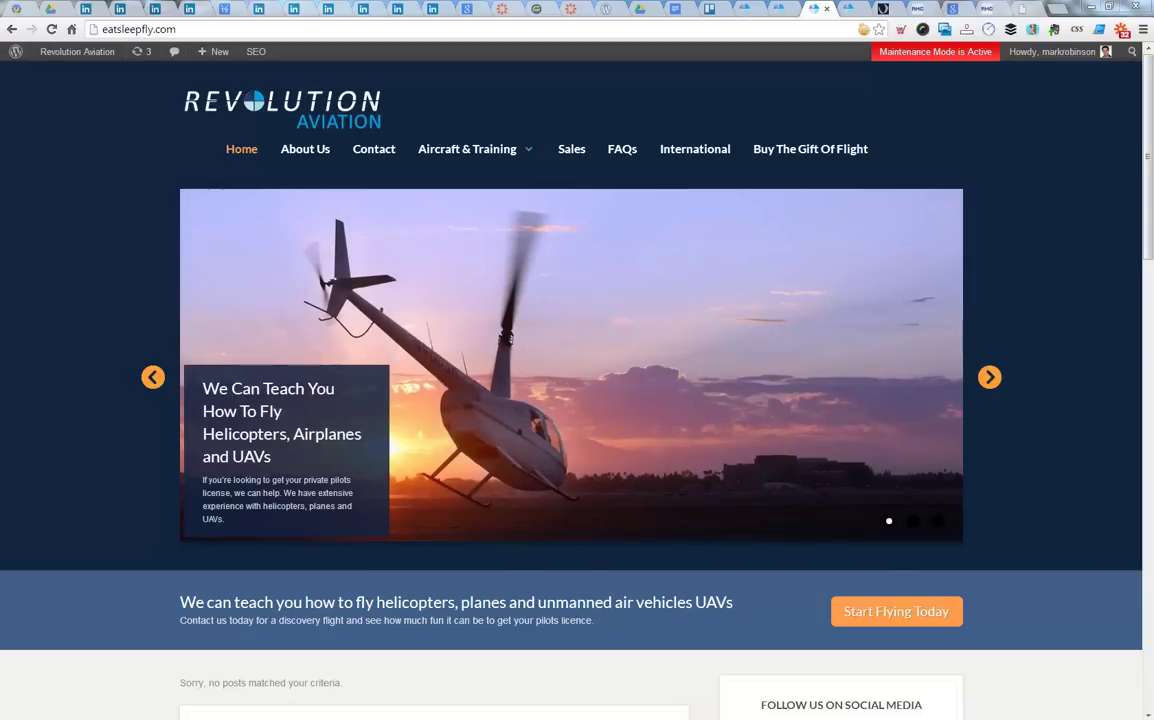
Step: Check the first helicopter slide on the live website, then return to the slider PSD
key(alt+Tab)
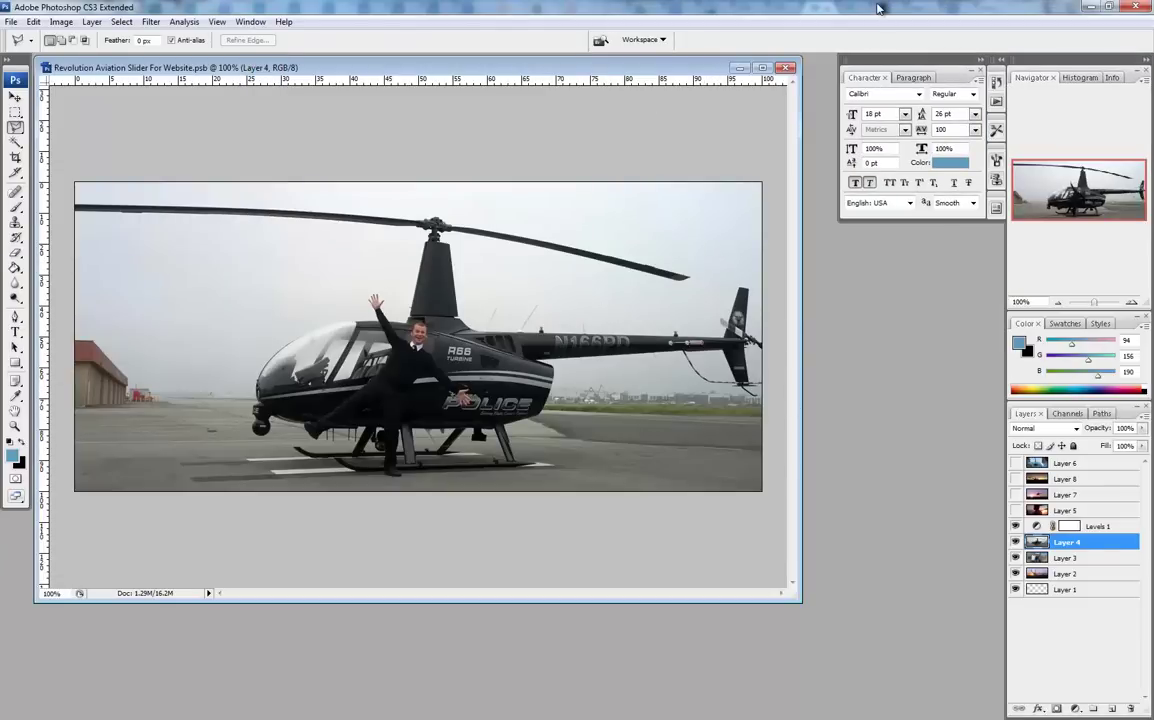
click(1090, 7)
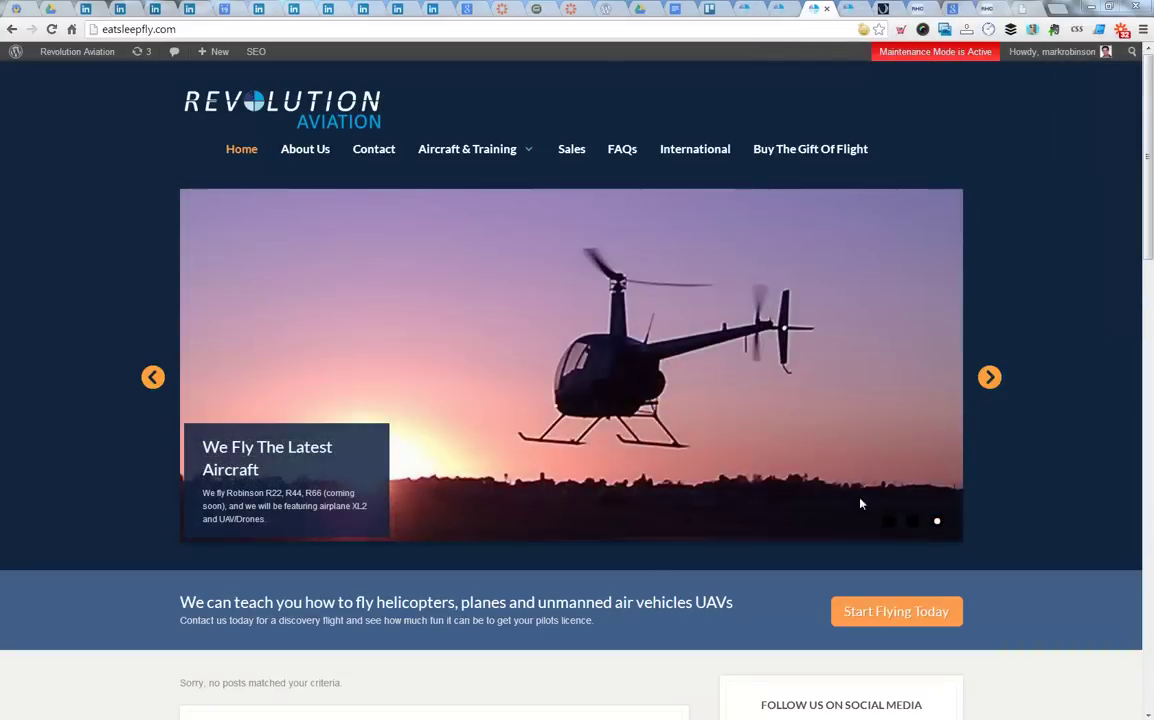
click(889, 522)
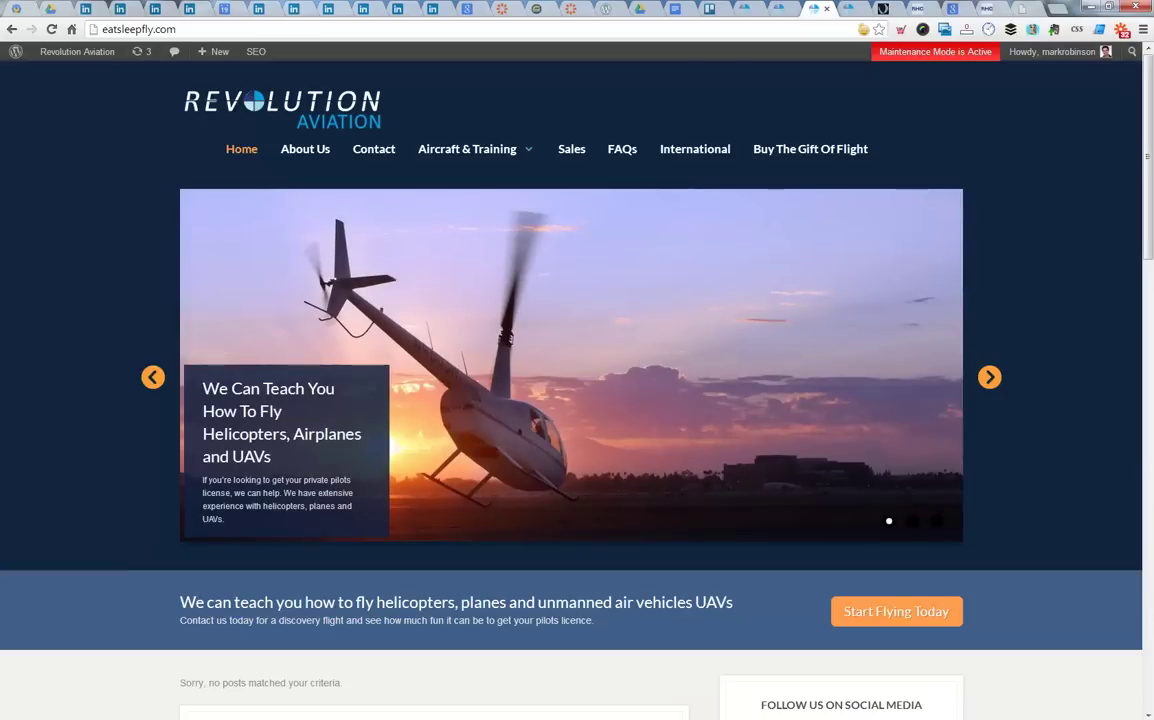
key(alt+Tab)
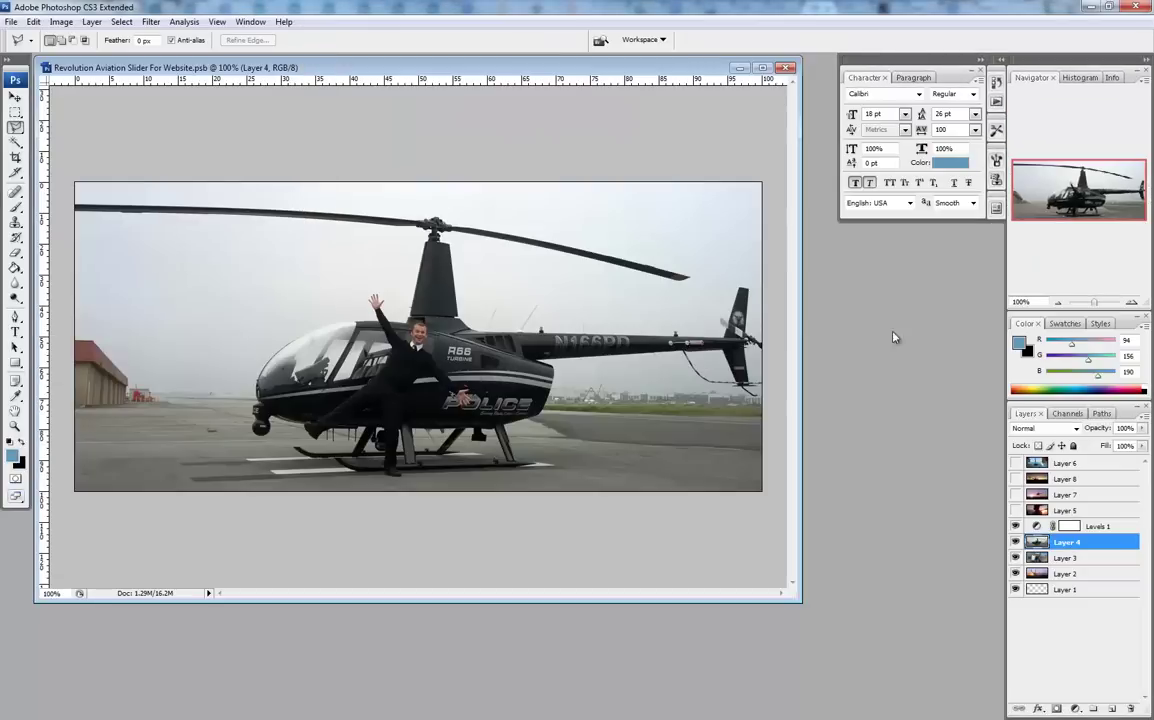
Step: Enlarge the document window and briefly check Layer 6's cockpit photo at 200%, then return to 100%
drag(797, 598, 951, 703)
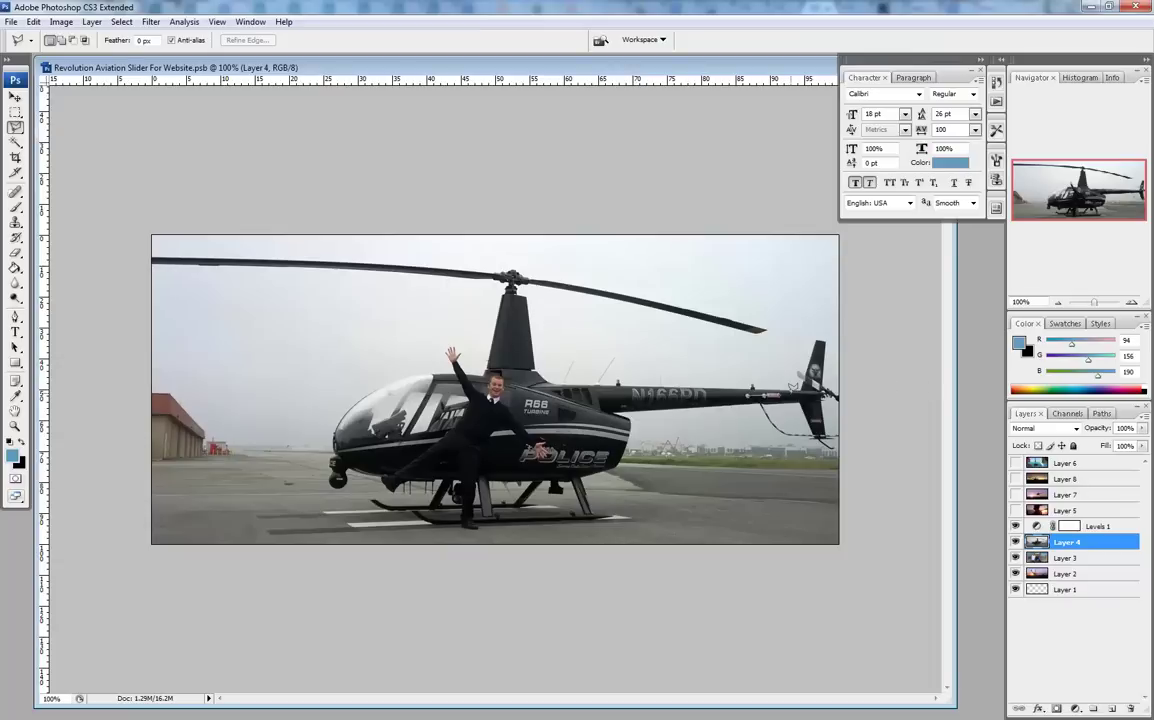
key(ctrl+plus)
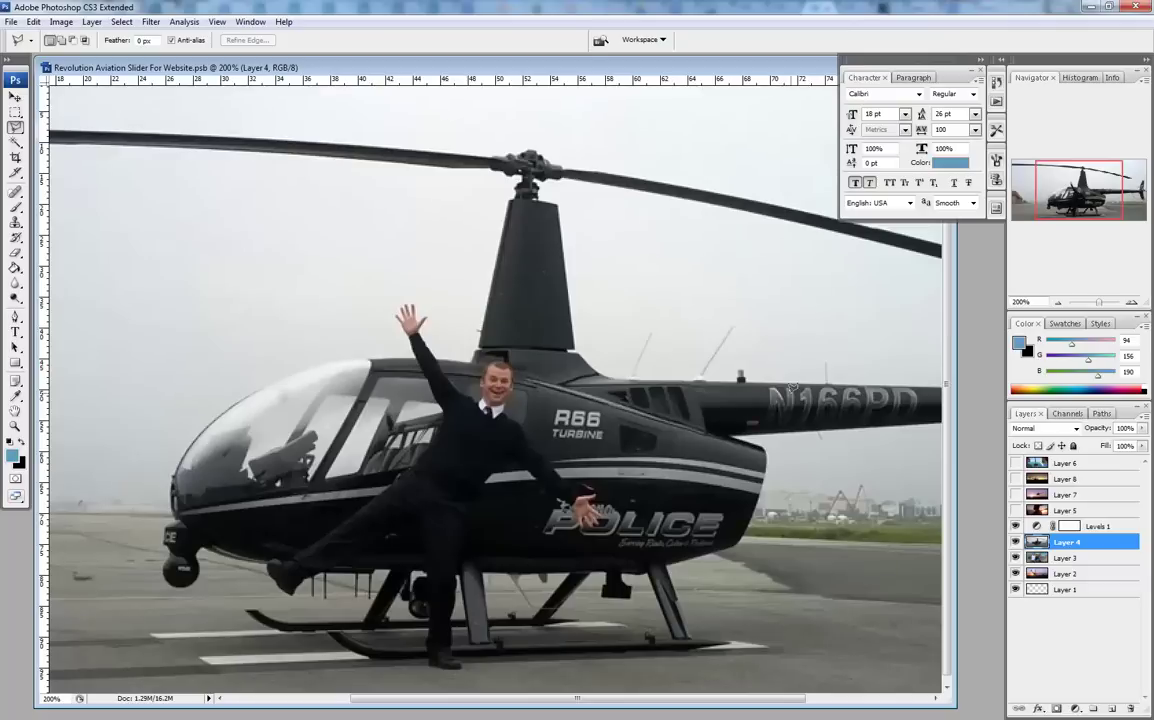
click(1016, 463)
click(1016, 463)
key(ctrl+minus)
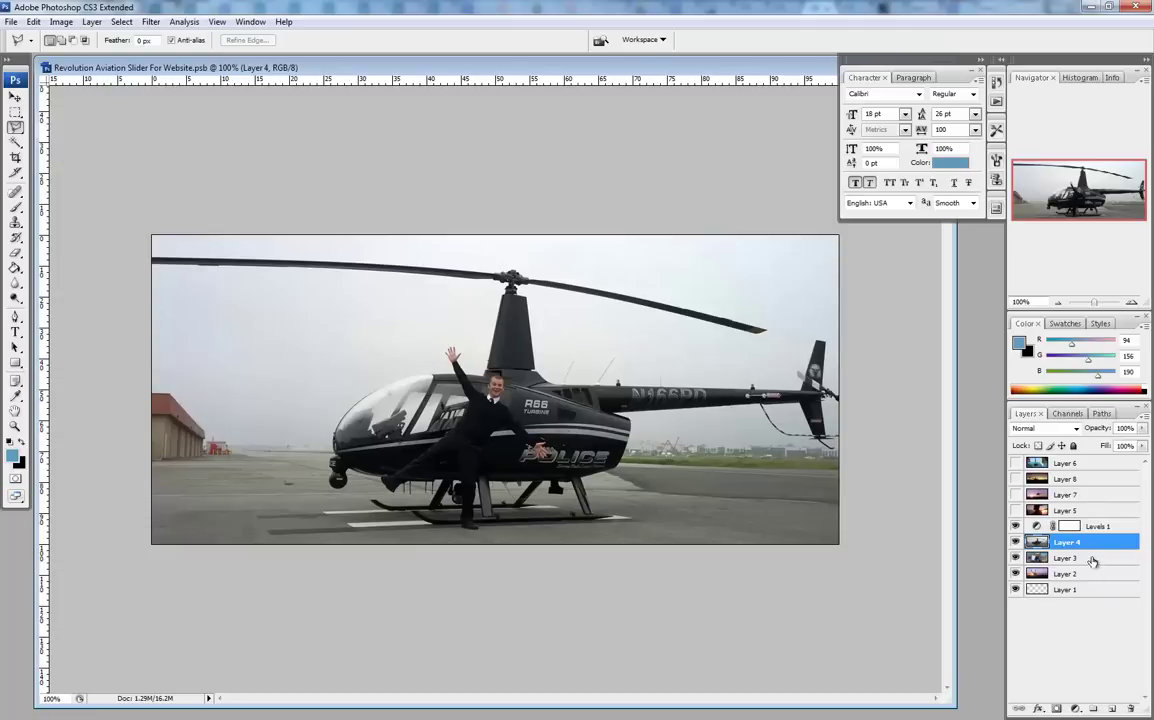
Step: Hide Levels 1, Layer 3, Layer 2 and Layer 1, leaving Layer 4's helicopter photo visible
click(1015, 526)
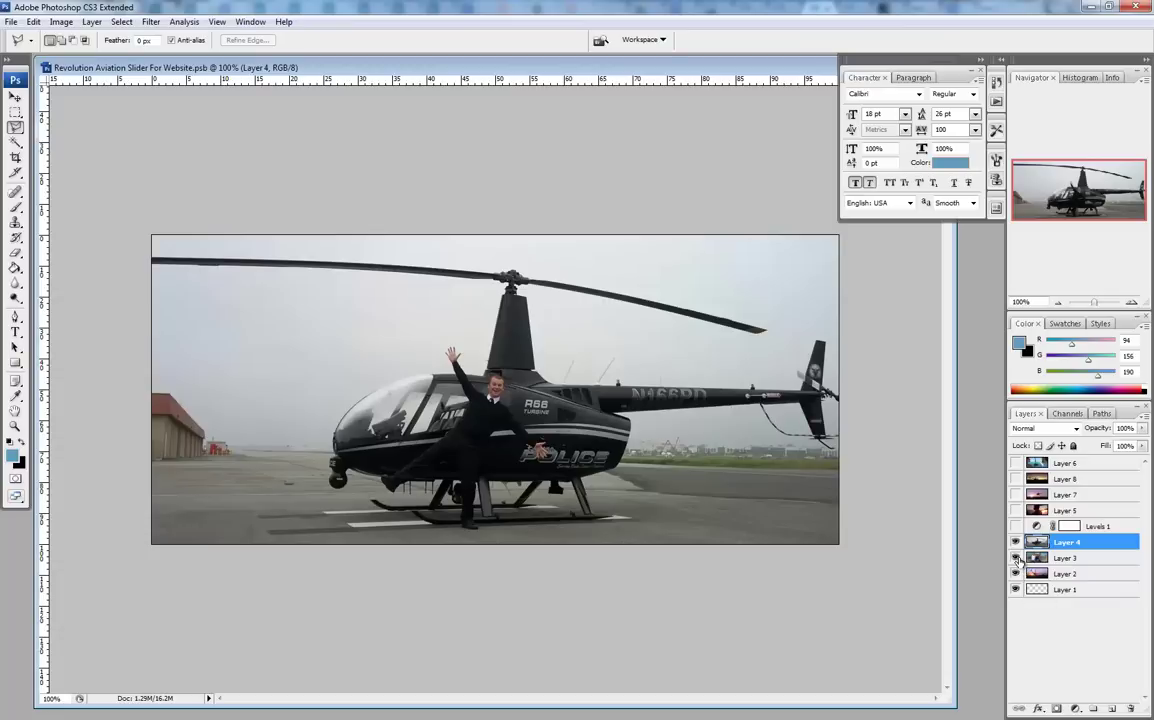
drag(1016, 558, 1016, 590)
click(1015, 542)
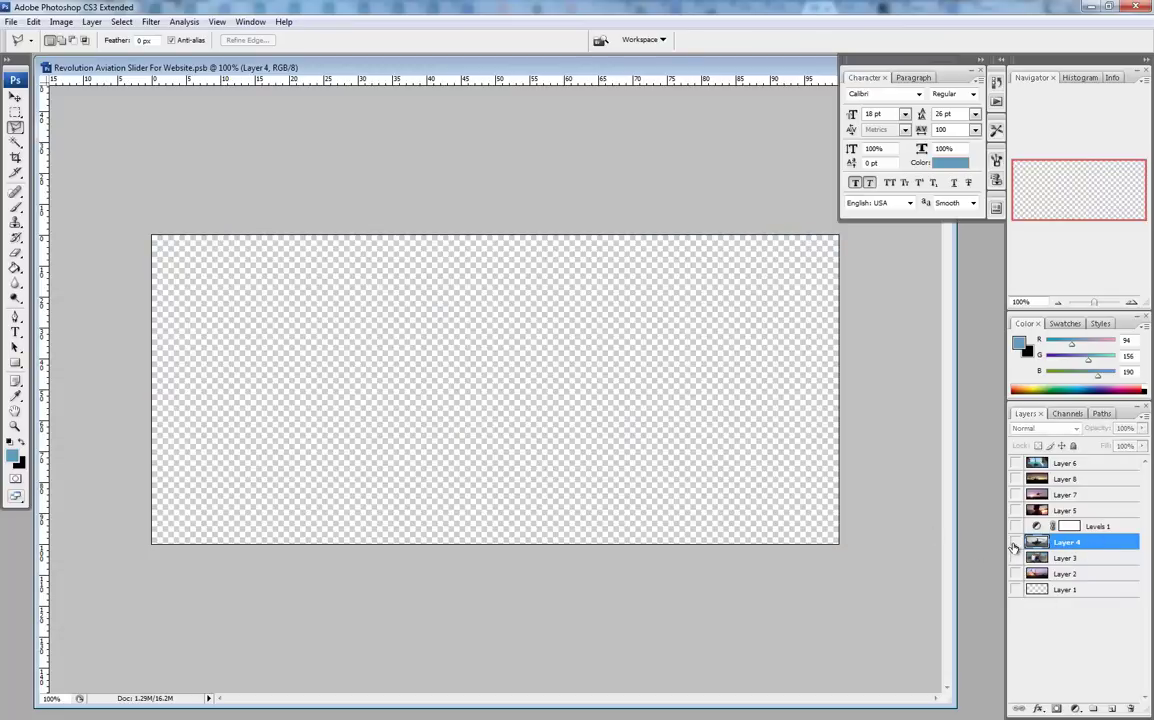
click(1015, 542)
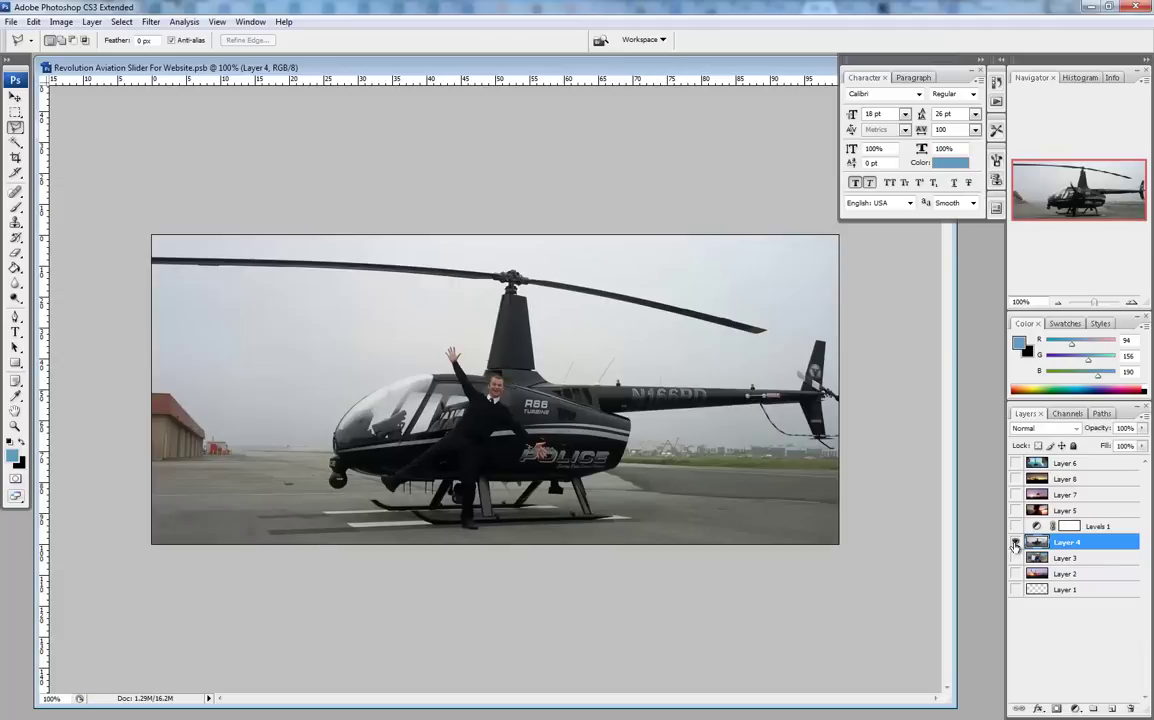
Step: Switch to the Polygonal Lasso and zoom to 300% on the tail boom's N166PD lettering
click(17, 132)
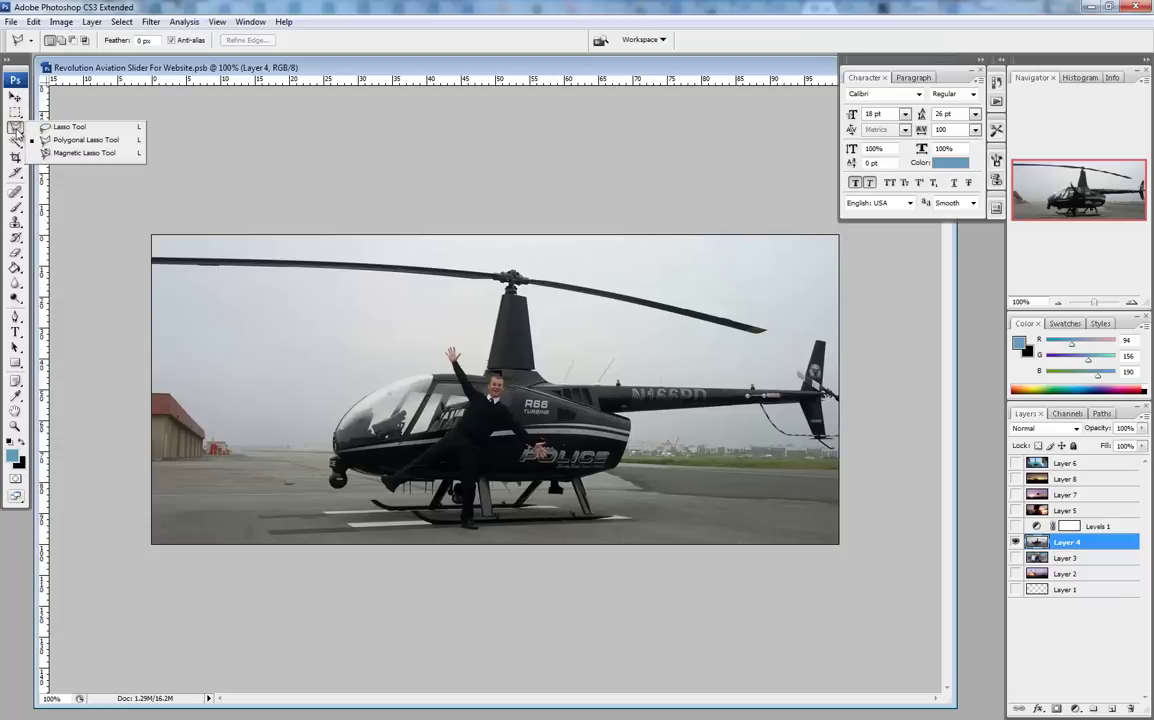
click(86, 140)
key(ctrl+plus)
key(ctrl+plus)
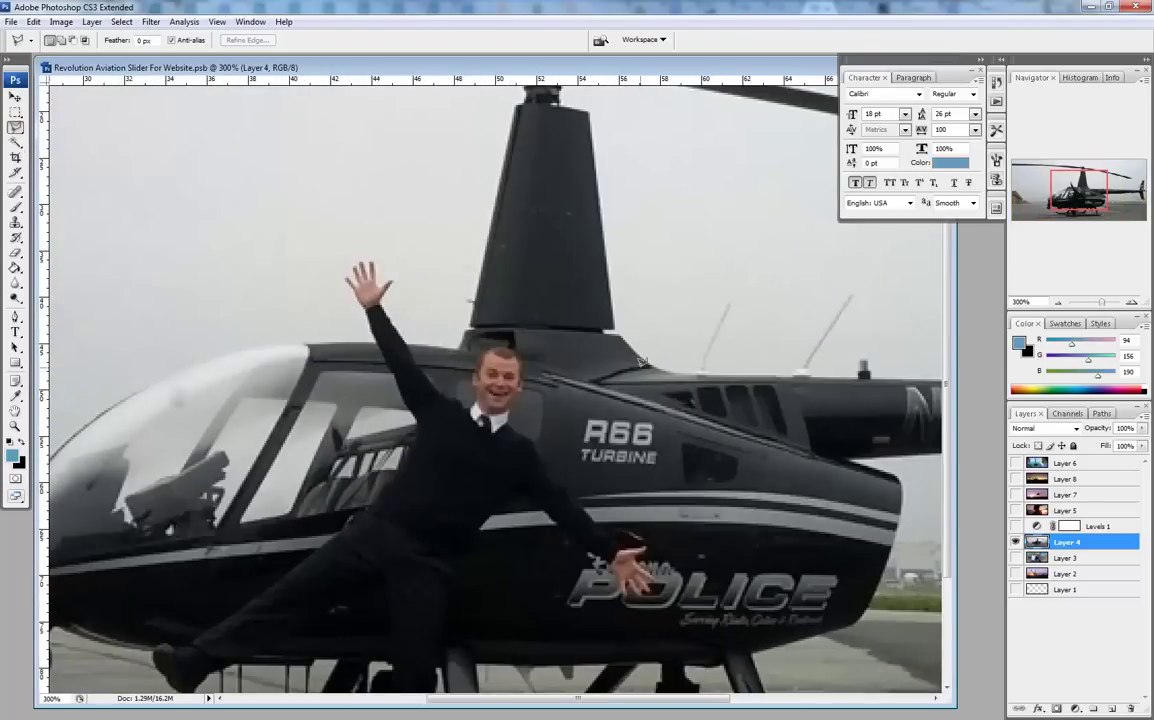
drag(762, 317, 281, 312)
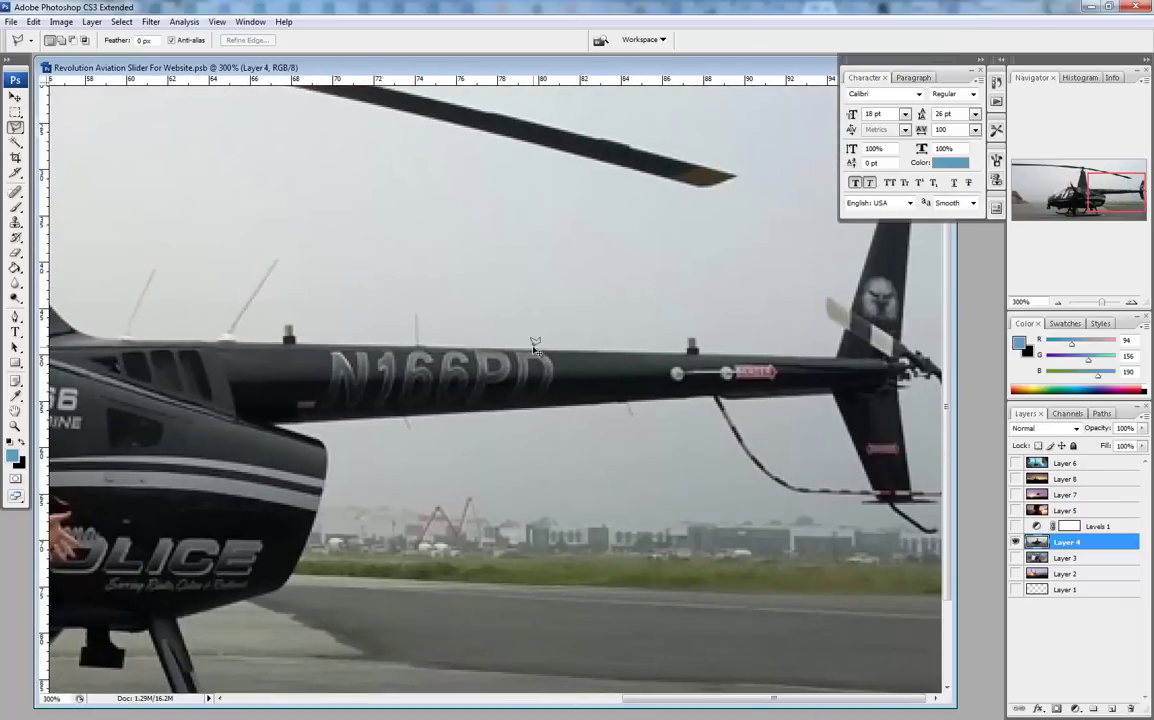
key(ctrl+minus)
key(ctrl+minus)
key(ctrl+plus)
key(ctrl+plus)
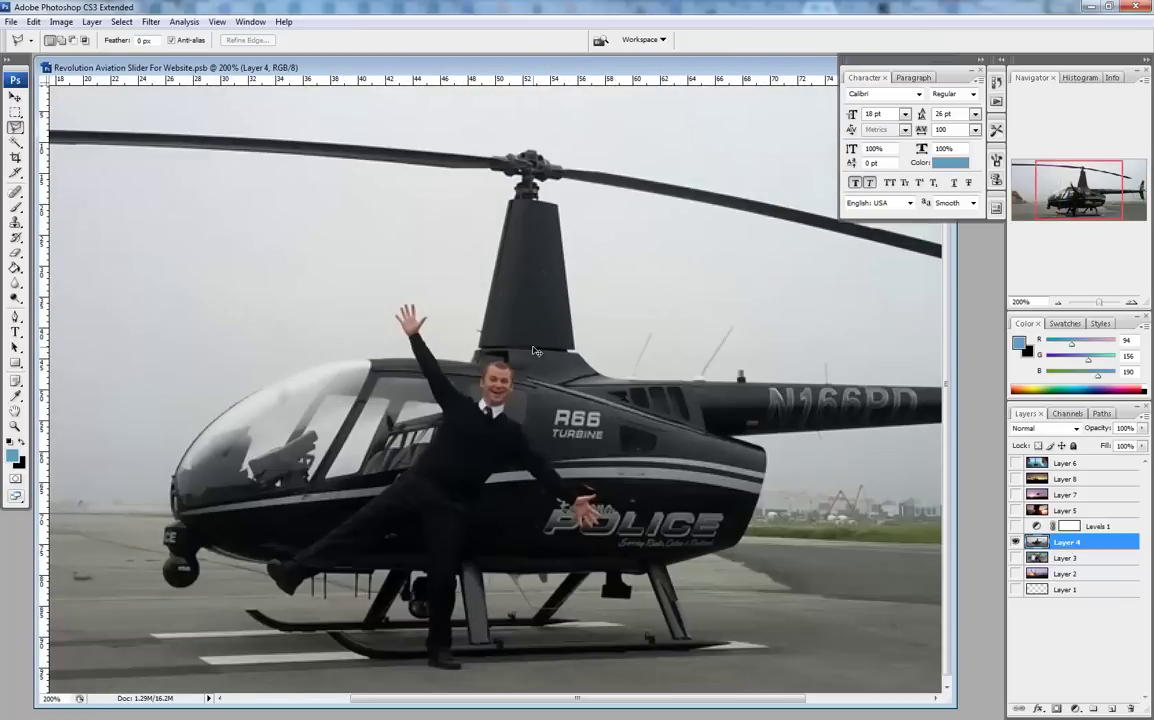
drag(818, 445, 190, 374)
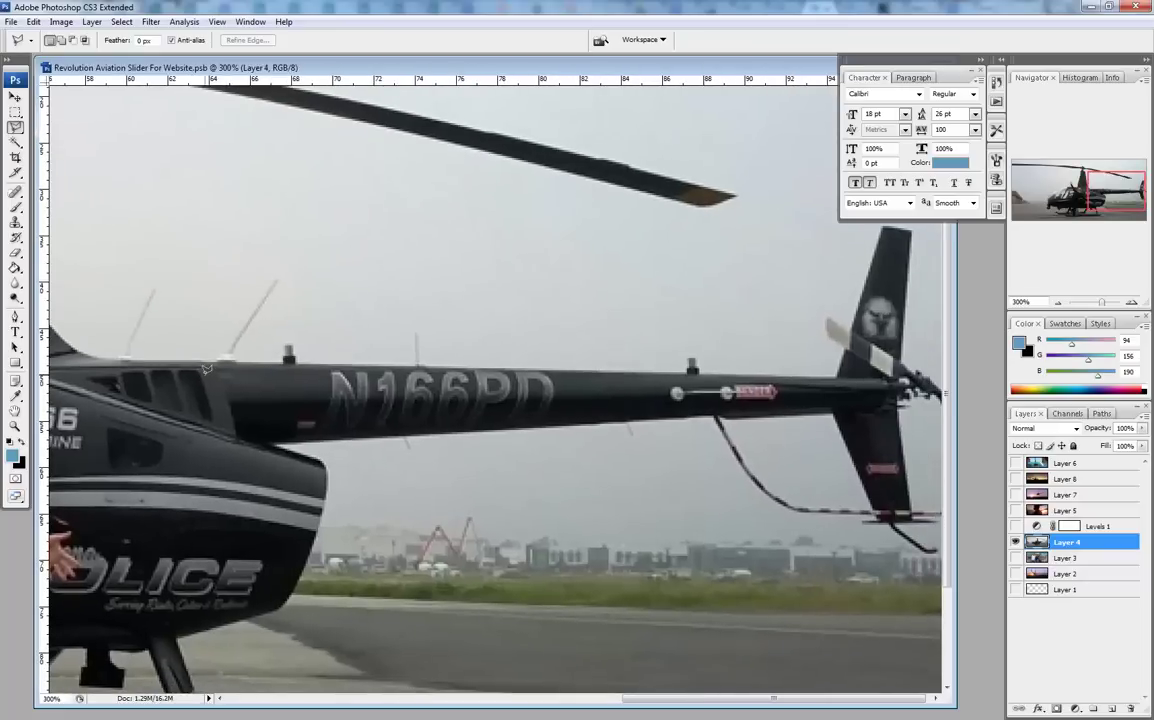
Step: Draw a four-corner polygonal selection around N166PD, closing it at the starting point
click(314, 362)
click(561, 370)
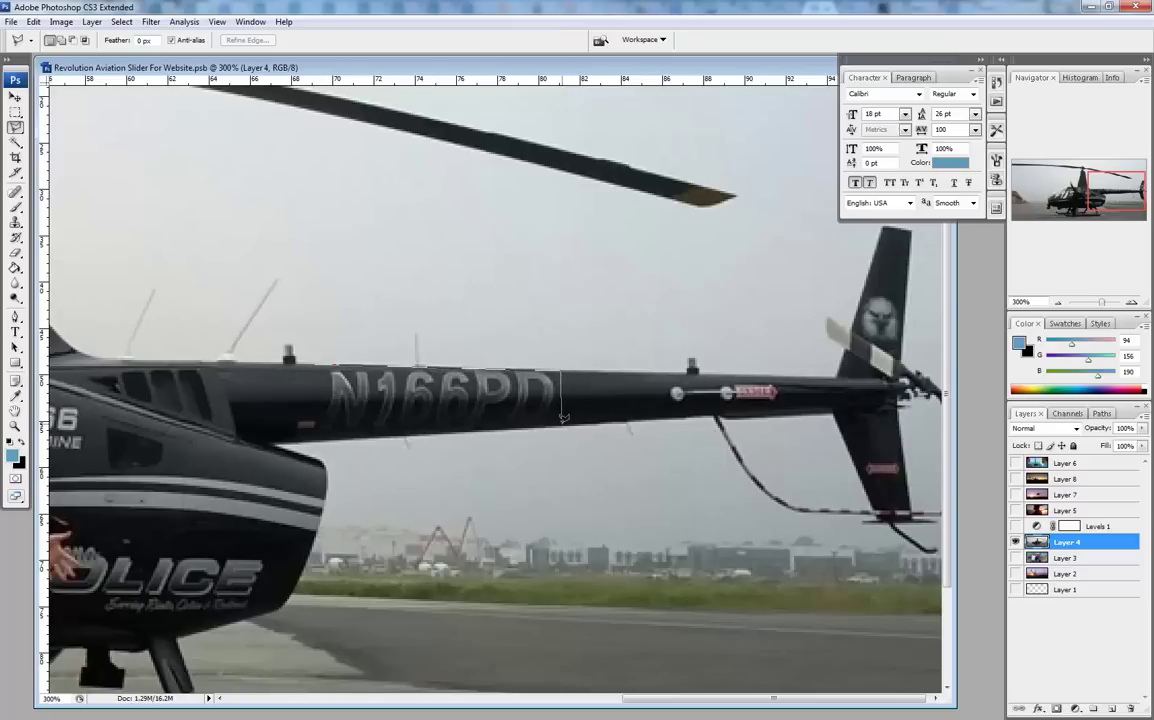
click(561, 425)
click(317, 435)
click(317, 361)
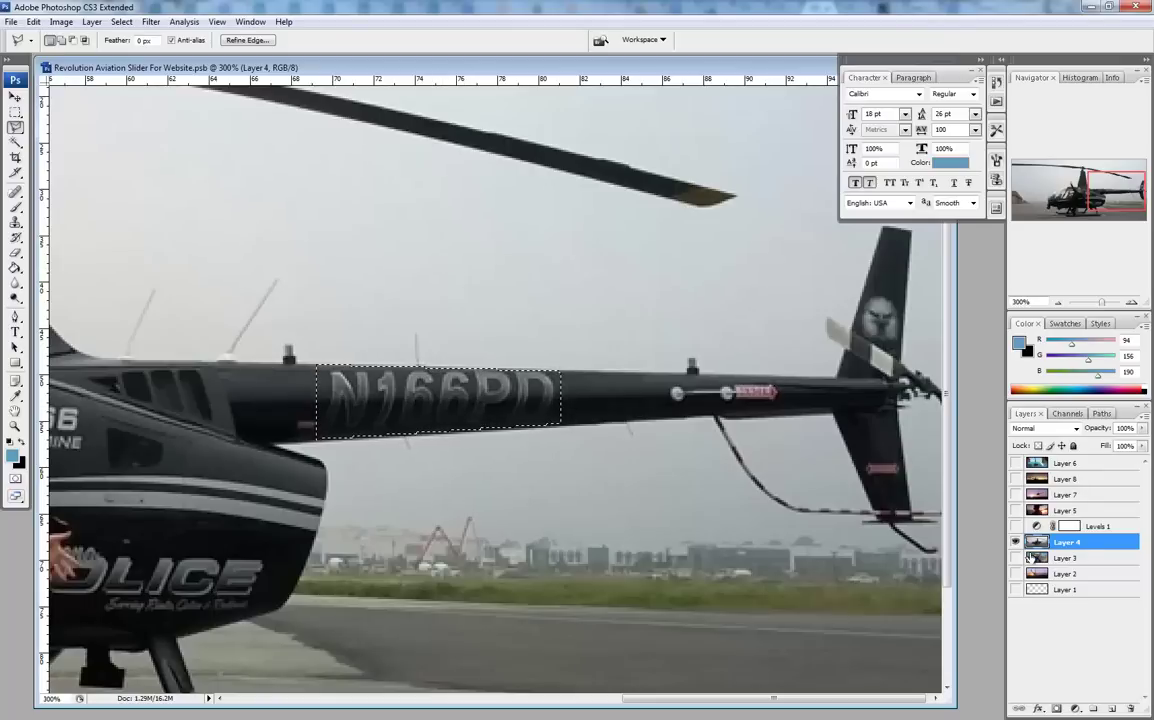
Step: Copy the selected lettering to a new Layer 9 and hide Layer 4 to view the strip alone
right_click(477, 401)
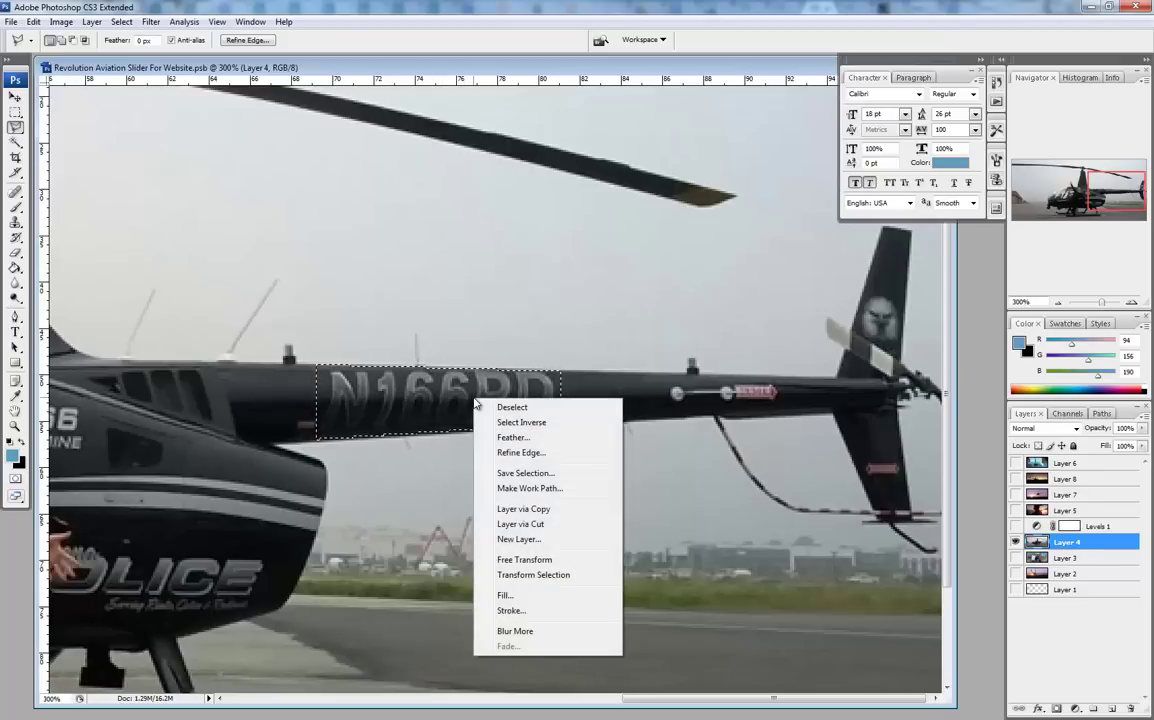
click(535, 511)
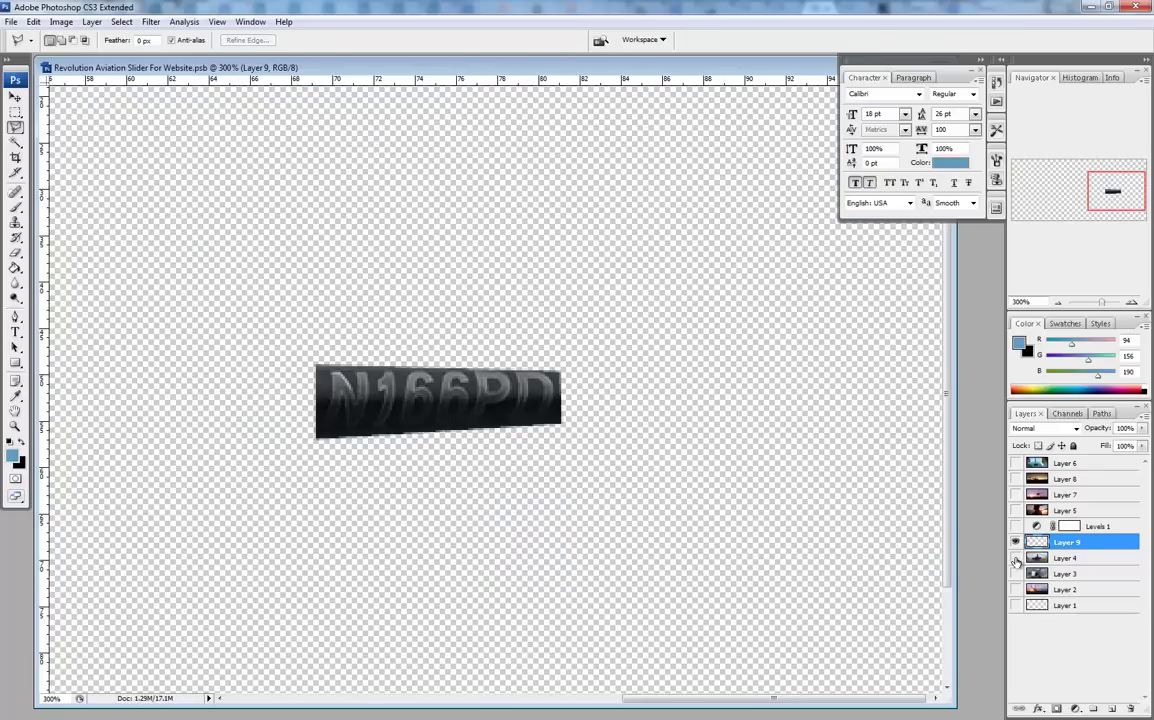
click(1015, 557)
click(1015, 541)
click(1015, 557)
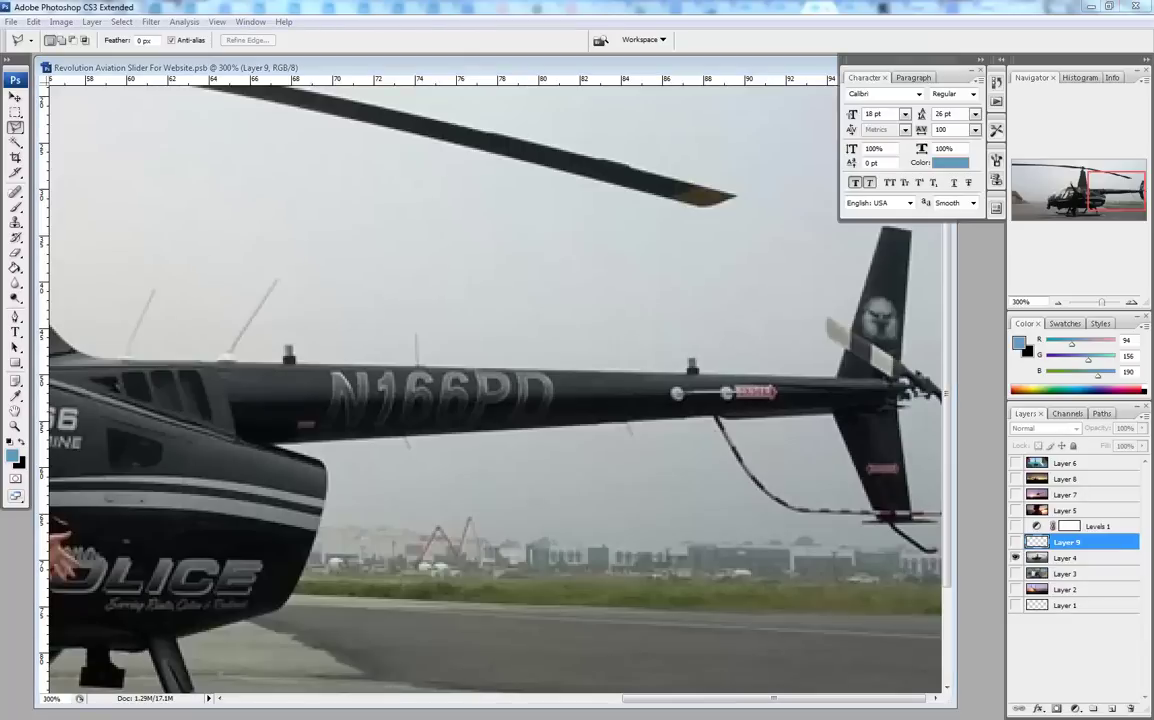
click(1016, 542)
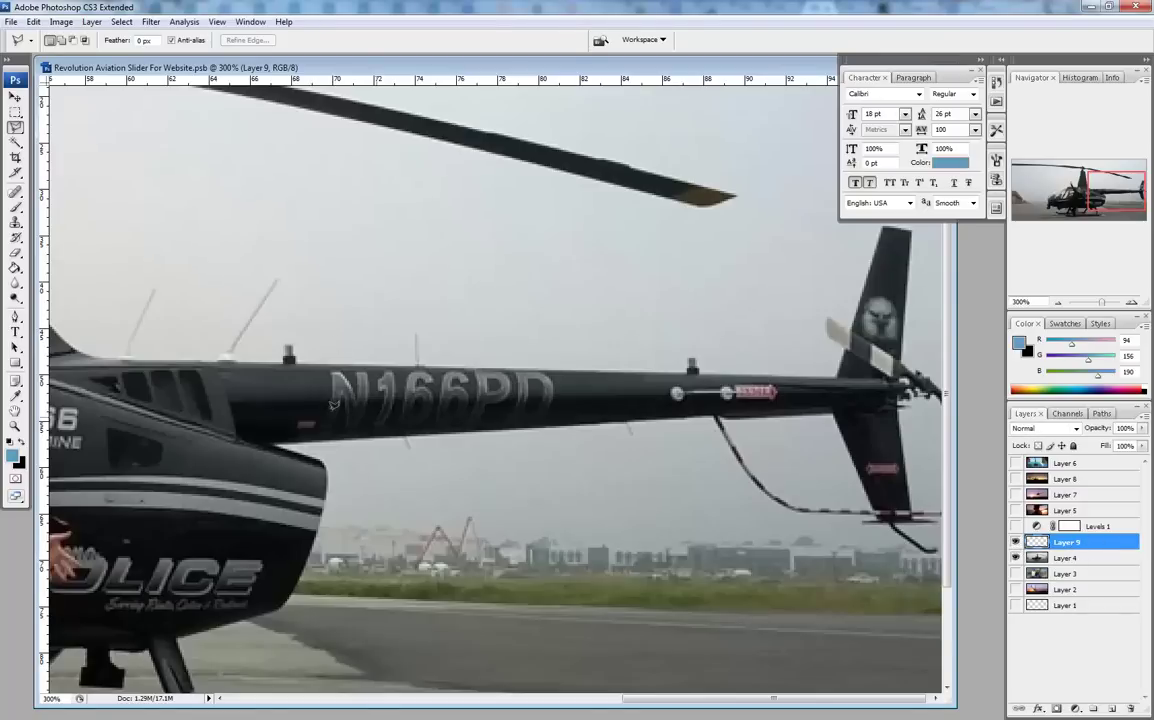
click(1017, 559)
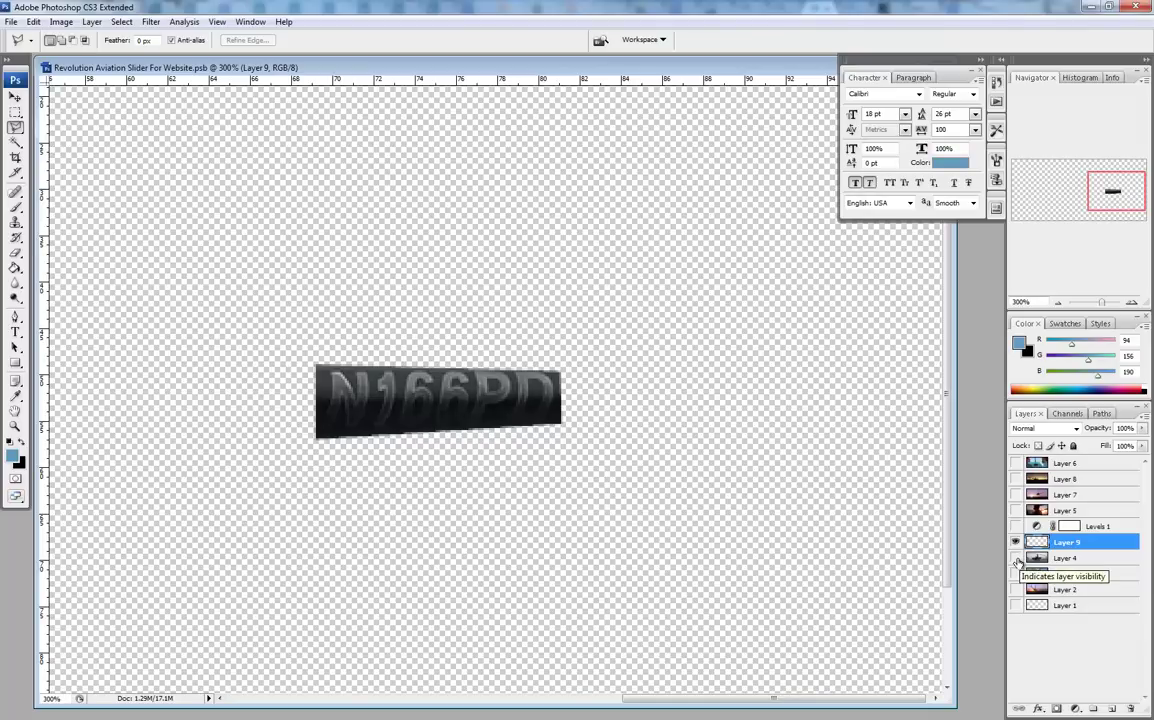
click(1017, 559)
click(1017, 559)
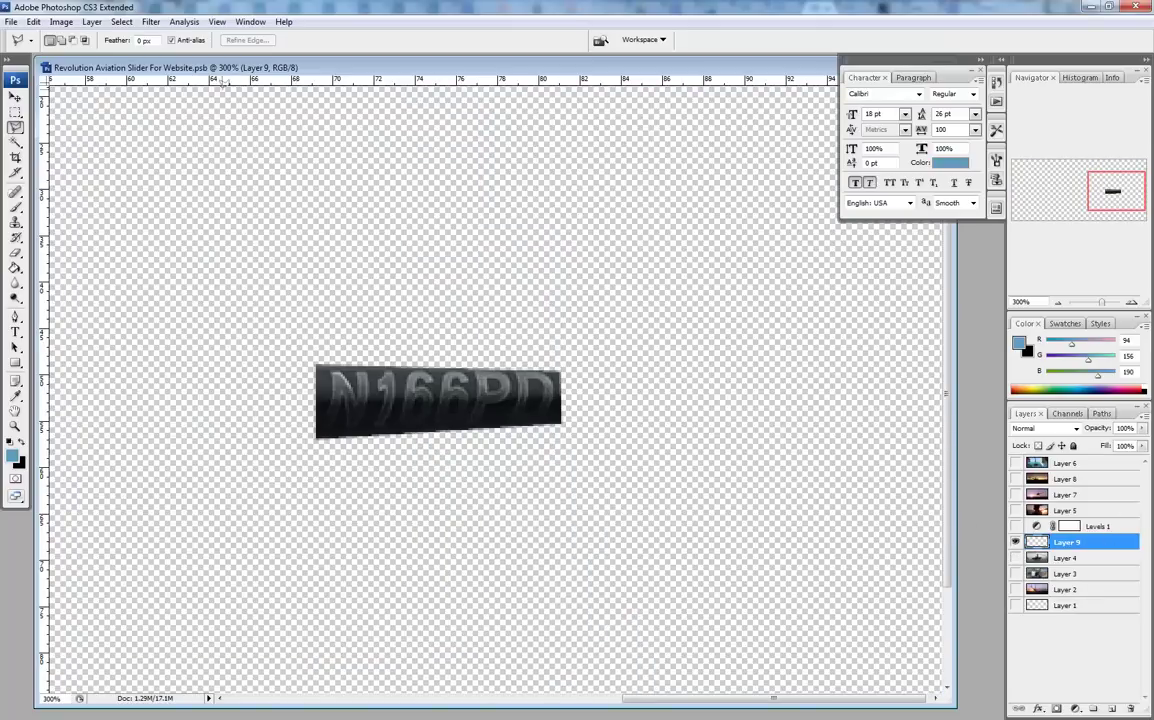
Step: Preview a Gaussian Blur of 3.0-pixel radius on Layer 9's N166PD strip
click(150, 21)
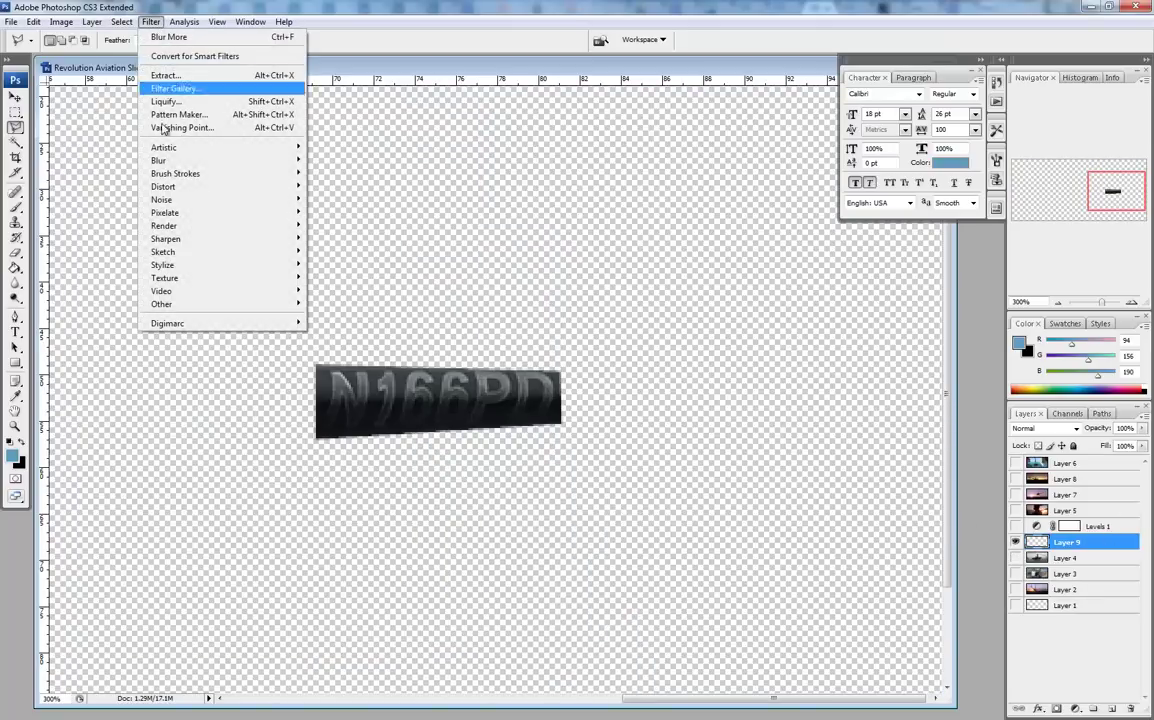
mouse_move(160, 160)
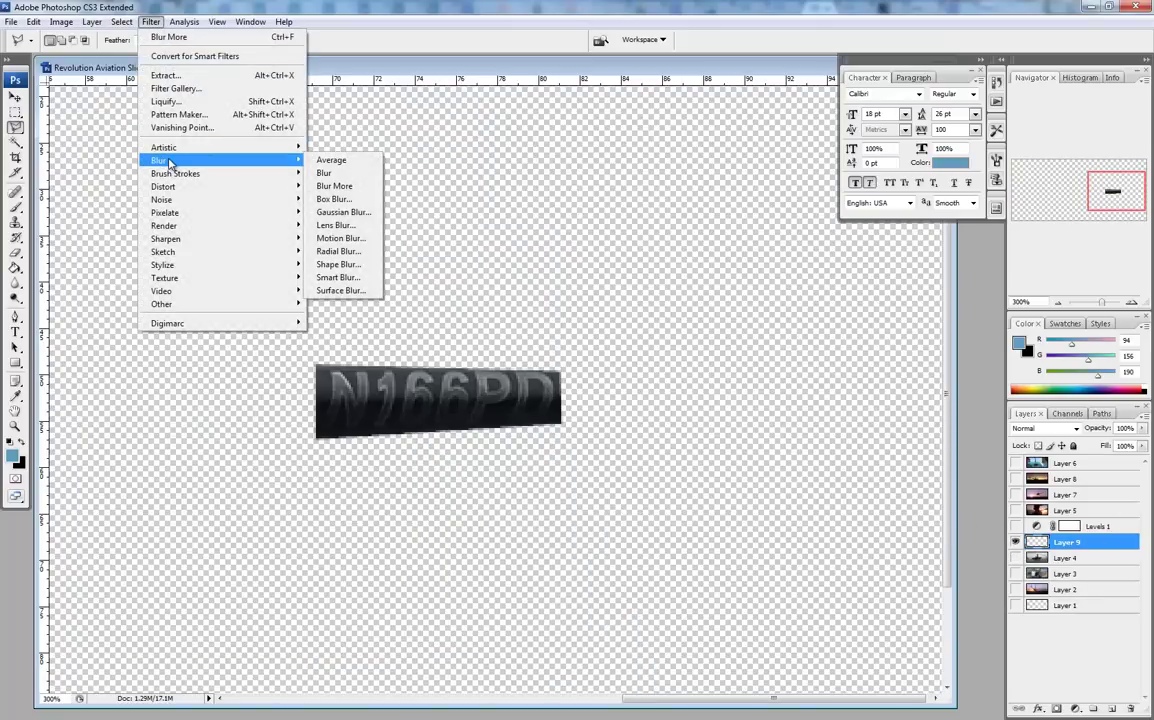
click(343, 212)
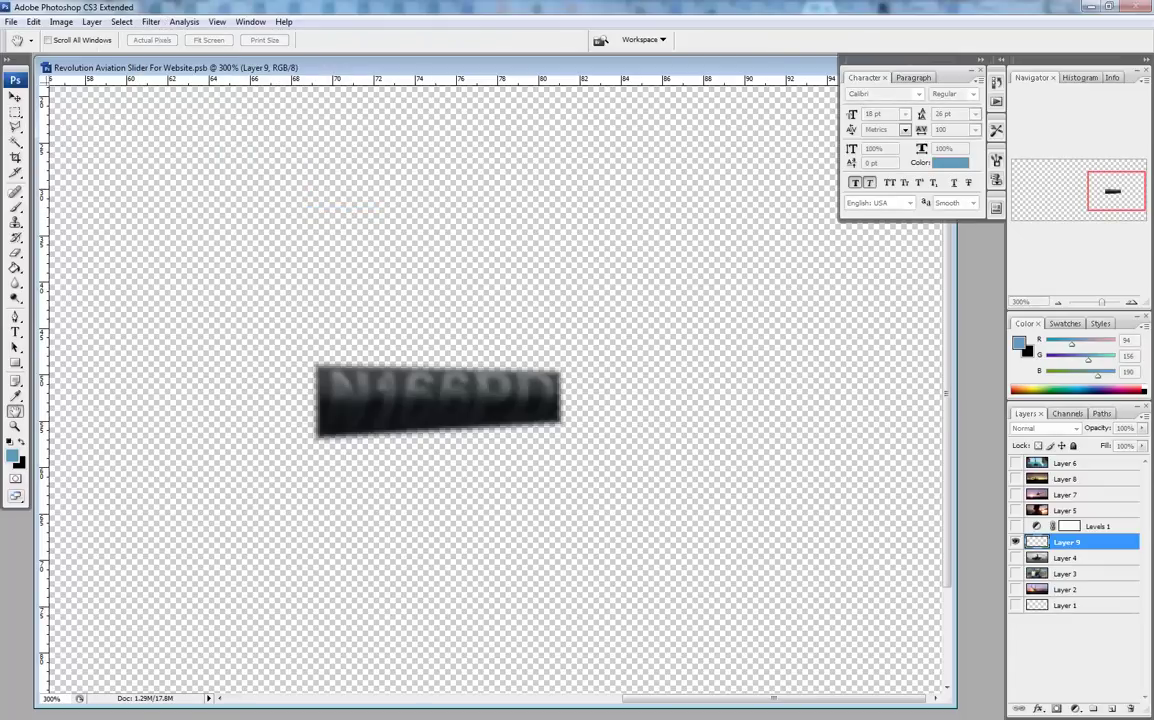
drag(725, 183, 636, 108)
click(734, 181)
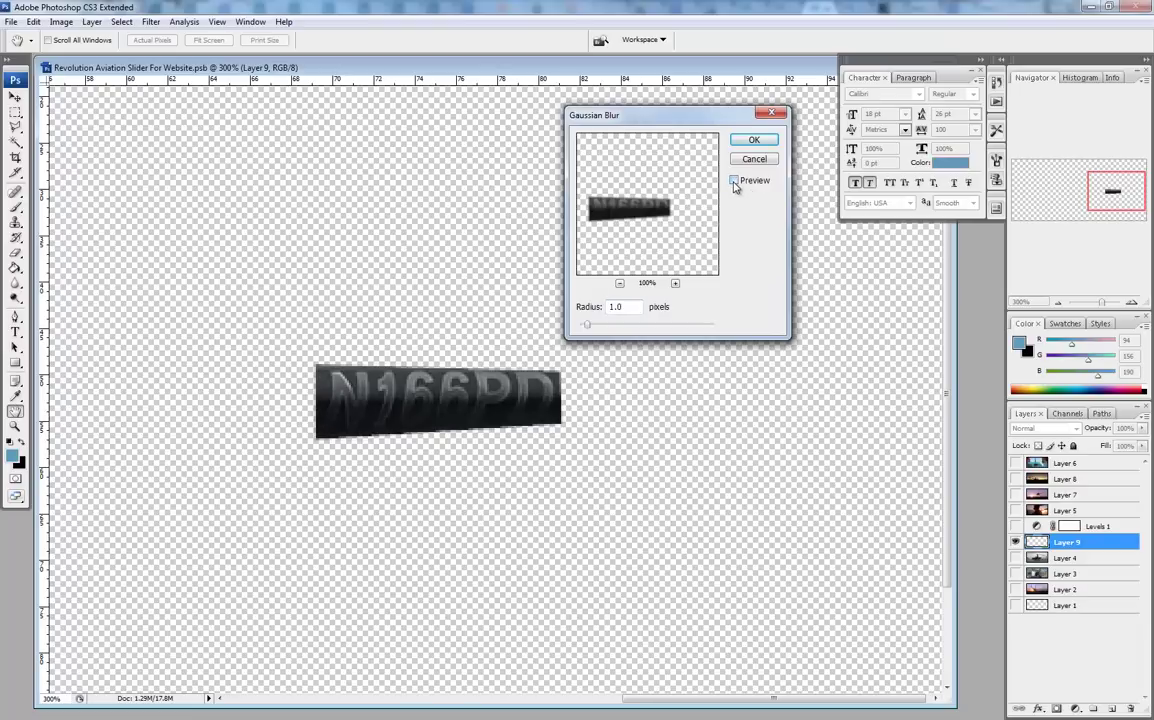
click(734, 181)
click(734, 181)
click(735, 181)
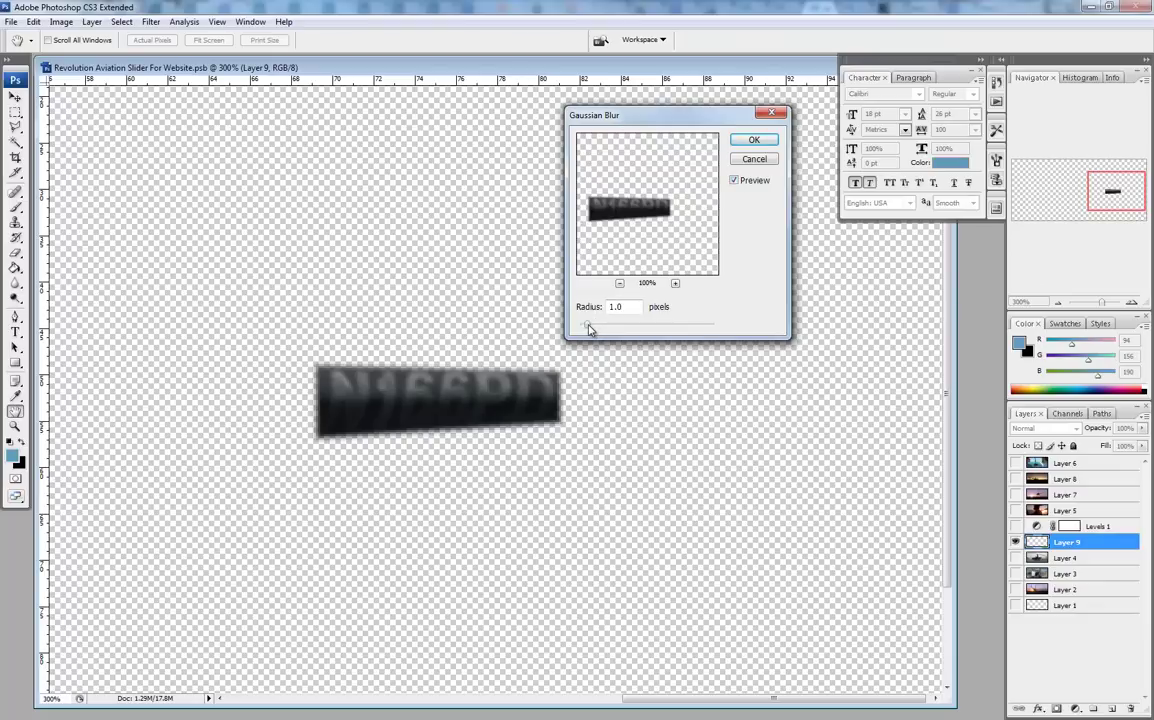
drag(593, 330, 610, 331)
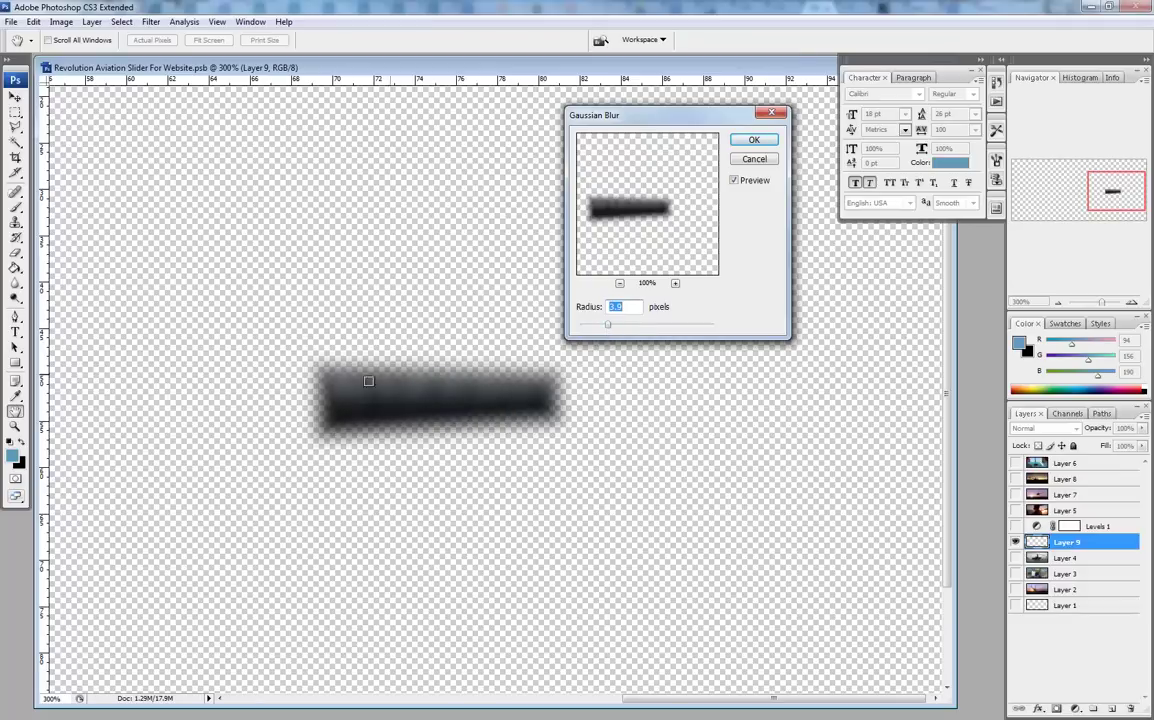
Step: Commit the blur, show Layer 4, and nudge the blurred patch with the Move tool to align it
click(751, 141)
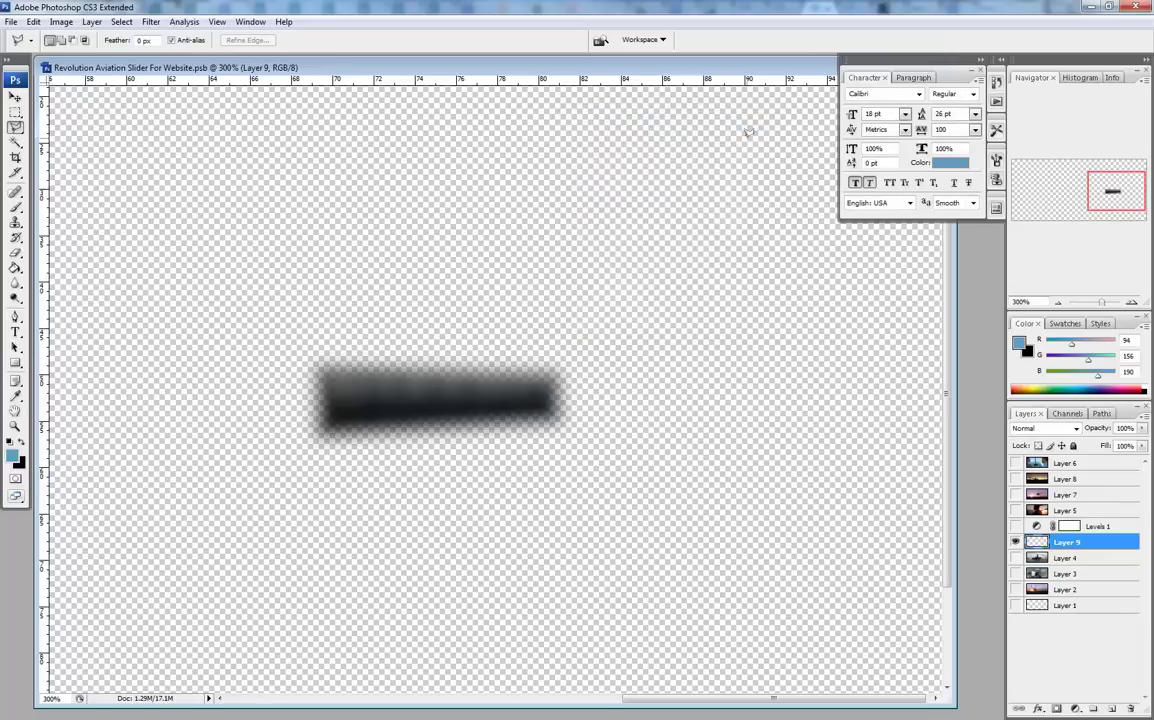
click(1015, 559)
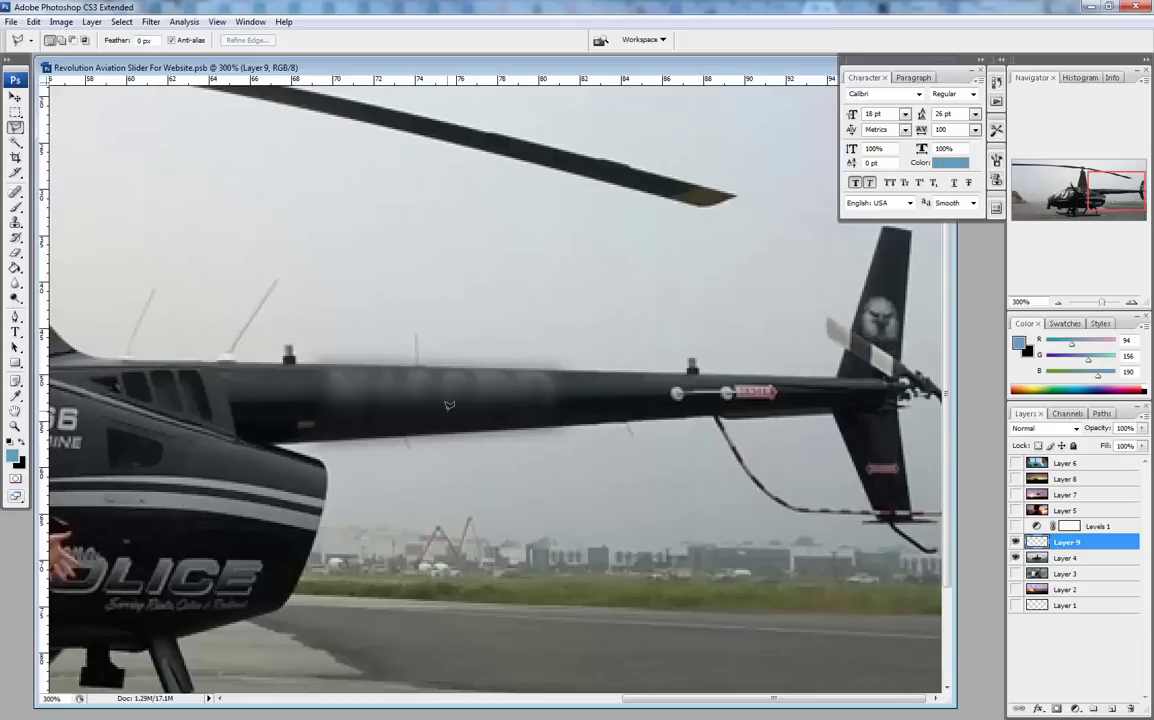
click(15, 97)
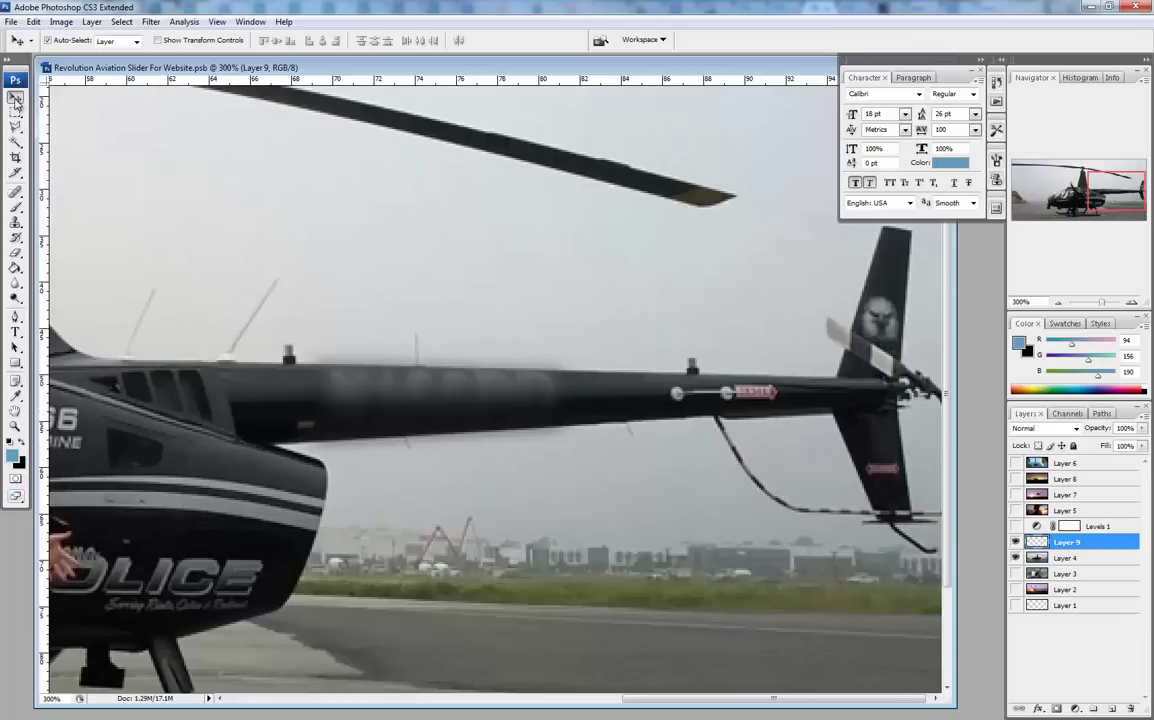
key(Up)
key(Up)
key(Up)
key(Up)
key(Up)
key(Up)
key(Down)
key(Down)
key(Down)
key(Down)
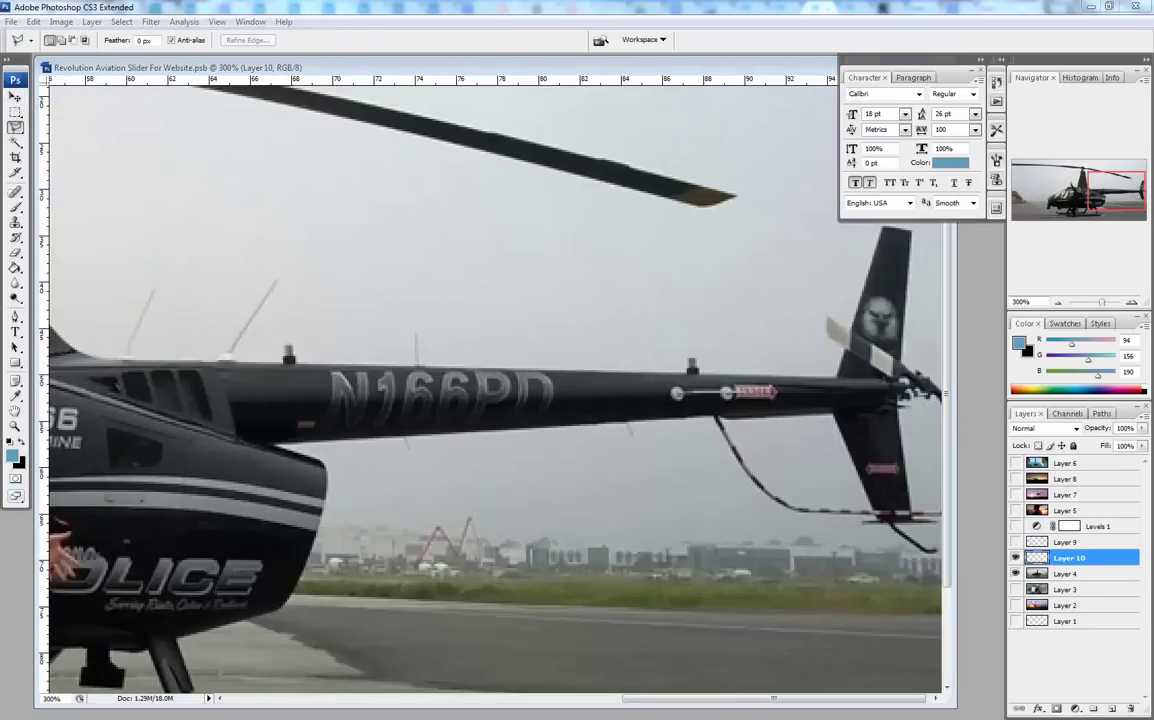
click(1015, 541)
click(1060, 541)
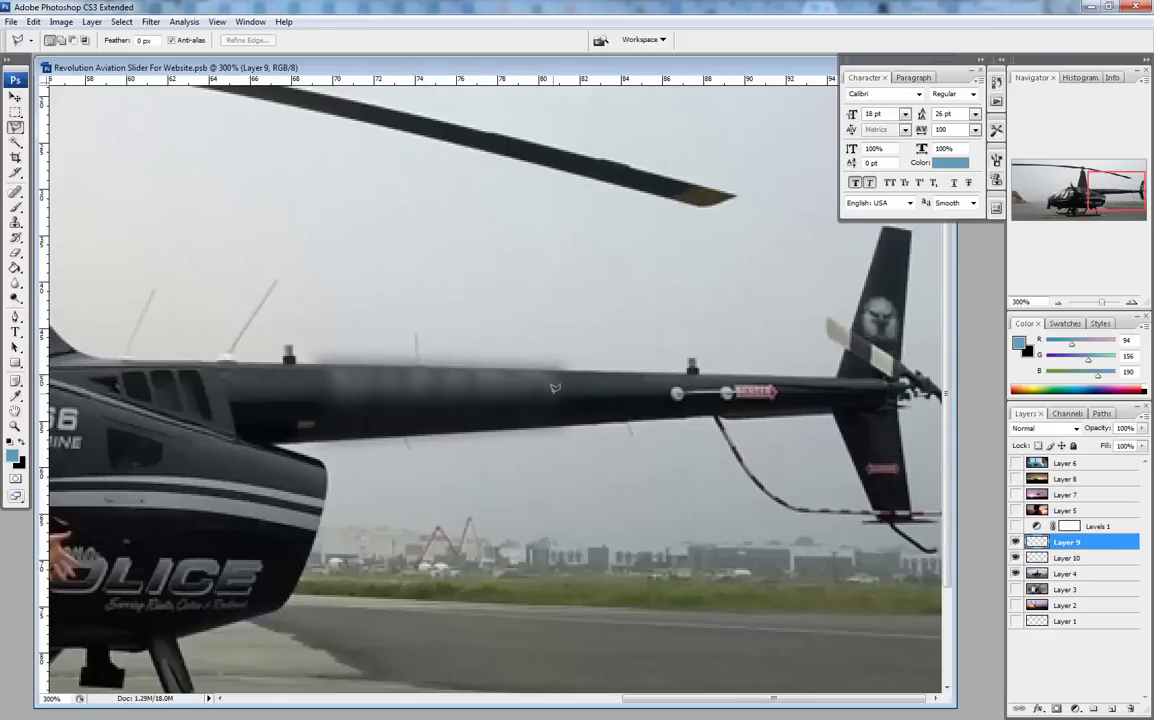
click(1016, 542)
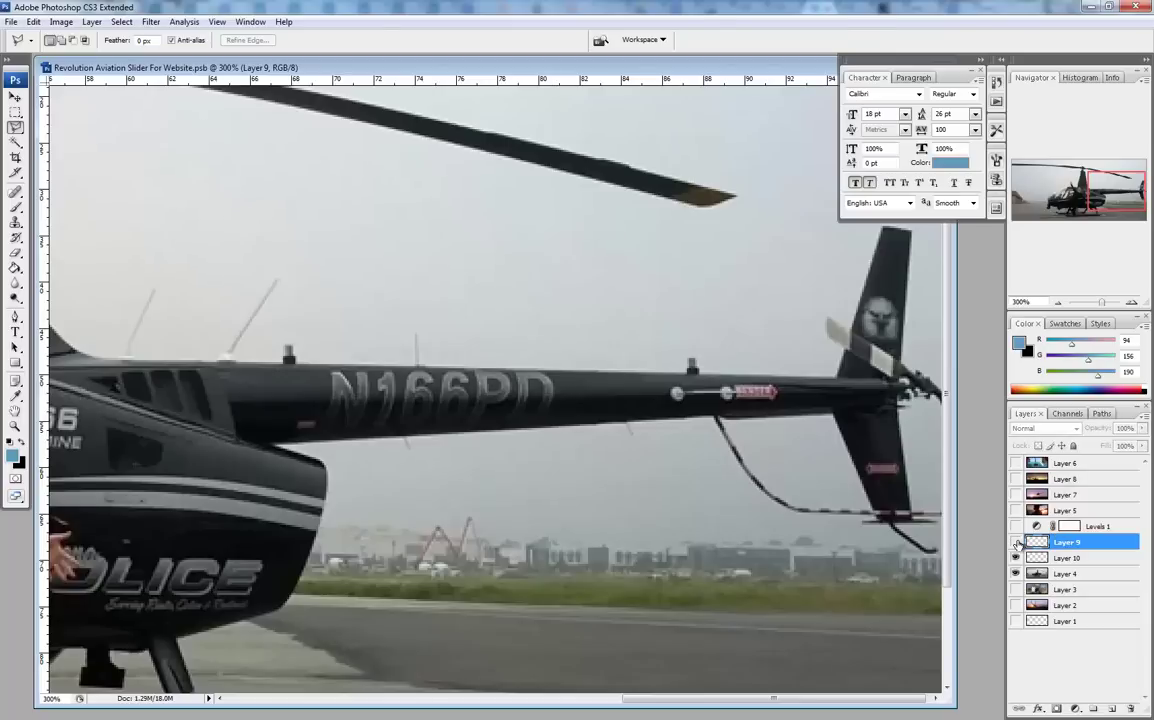
click(1015, 574)
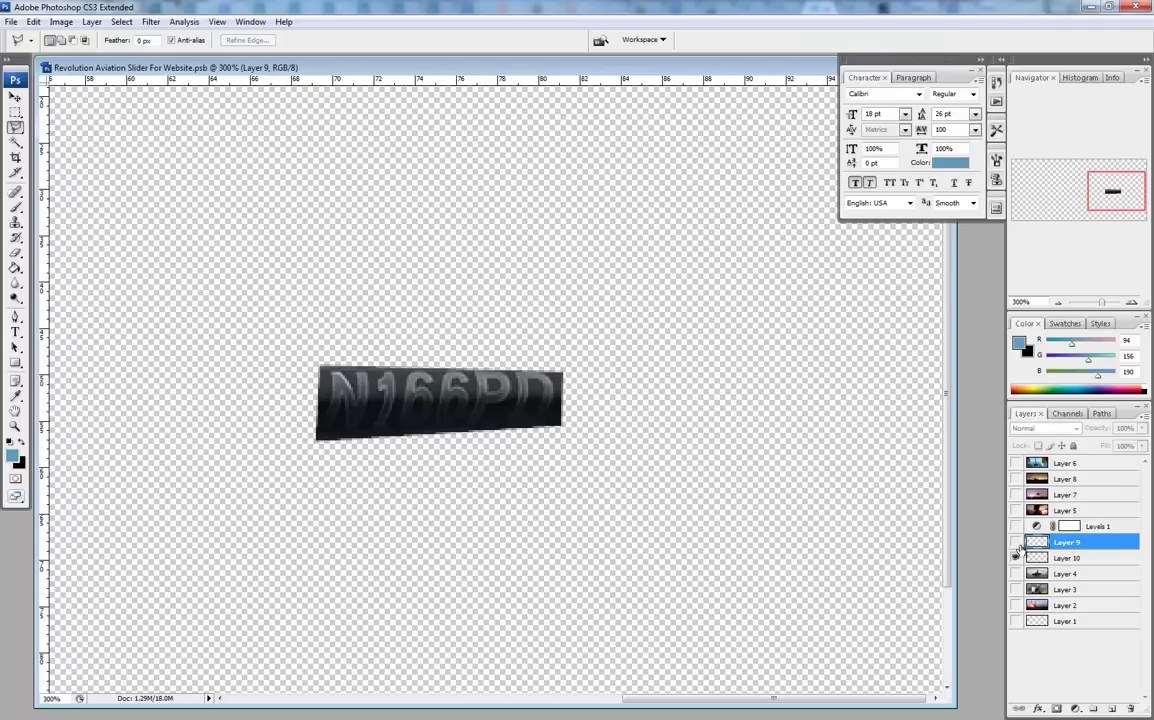
click(1015, 573)
click(1078, 558)
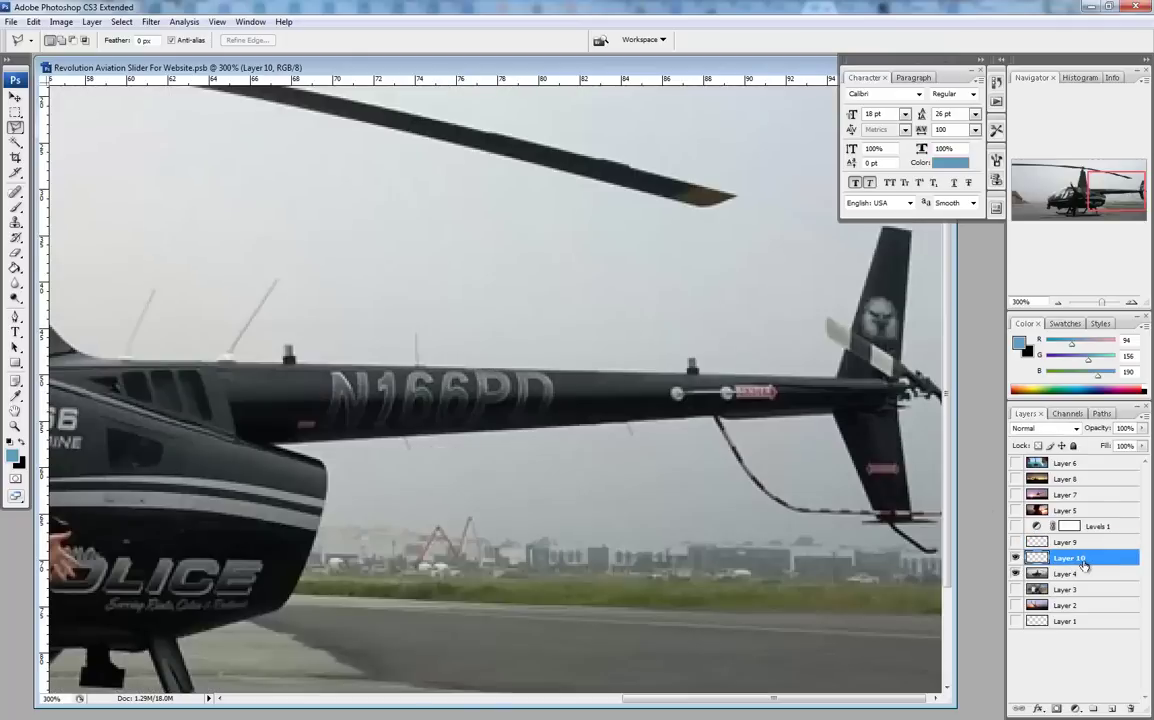
Step: Apply a Shape Blur with a 5-pixel radius to Layer 10's N166PD lettering copy
click(149, 21)
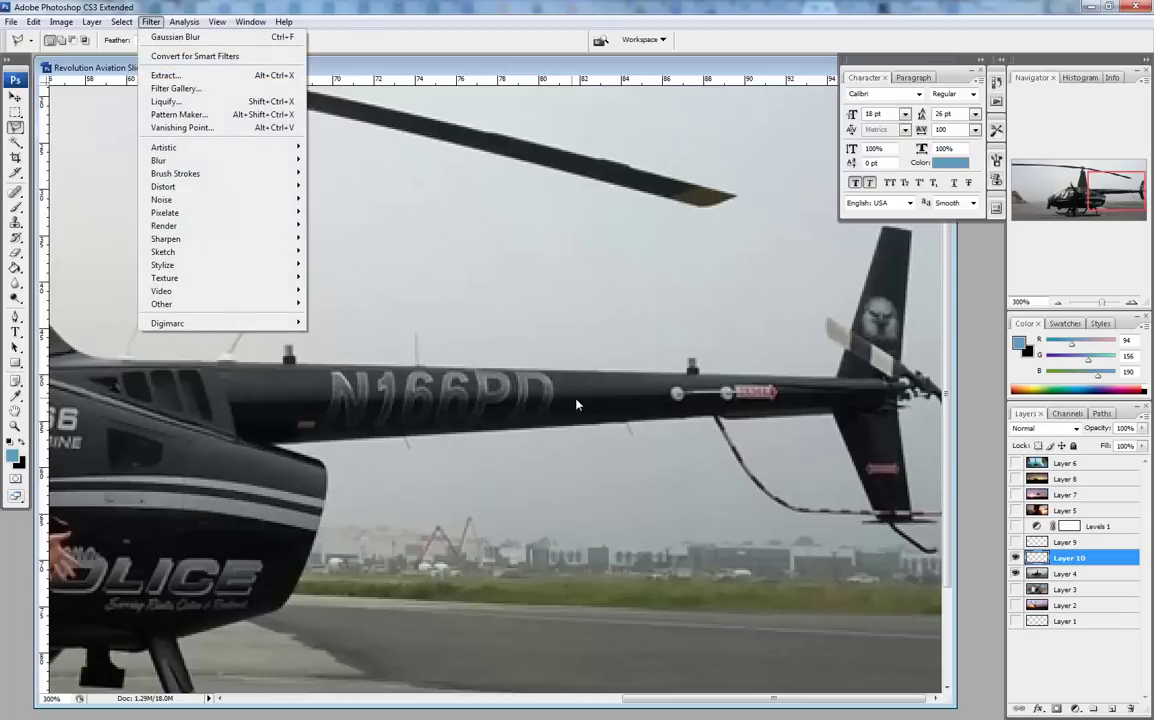
mouse_move(185, 165)
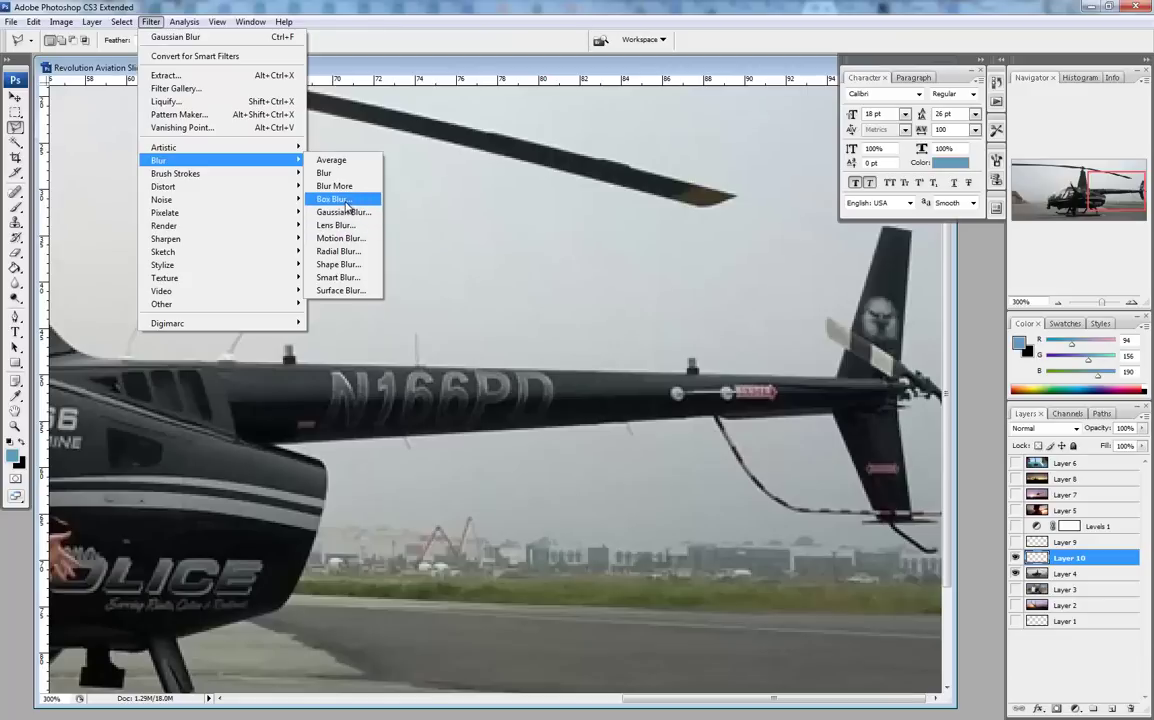
click(340, 264)
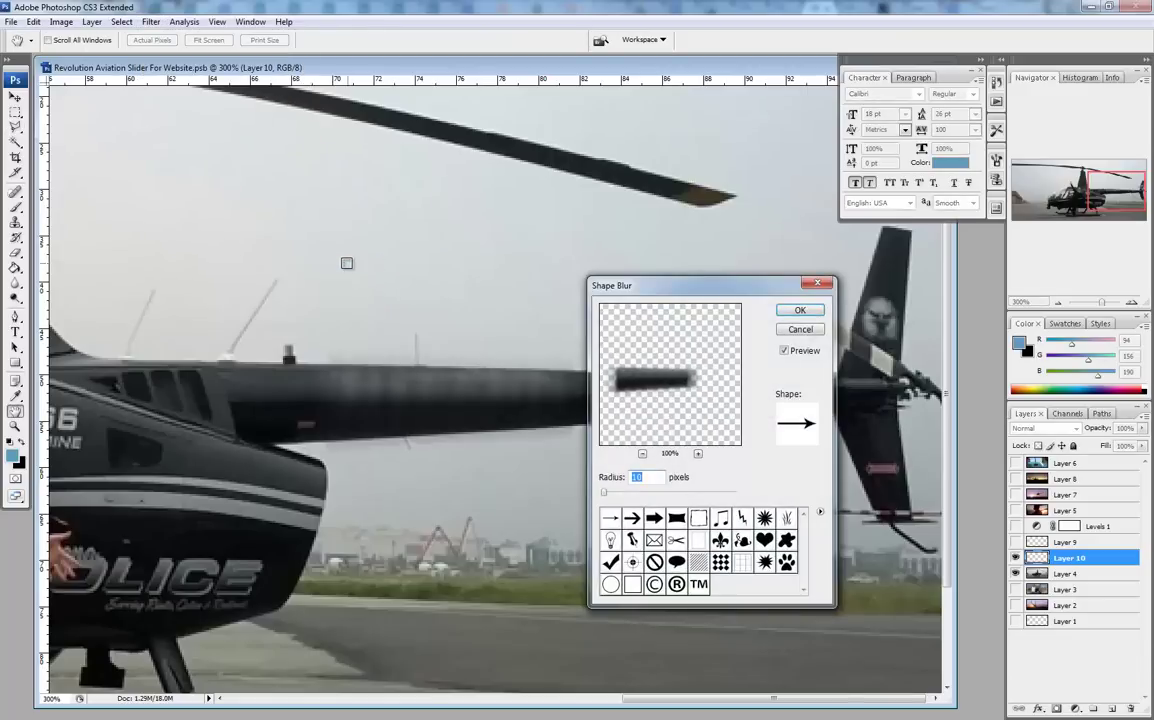
drag(612, 283, 681, 259)
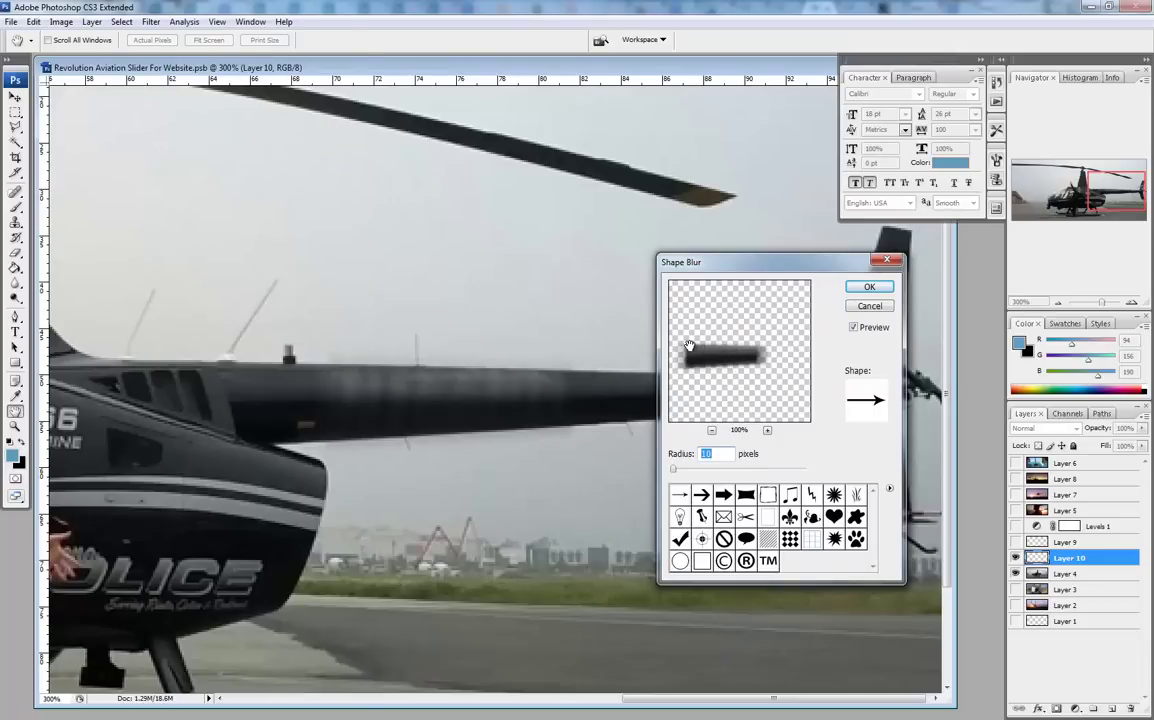
mouse_move(674, 469)
mouse_down()
mouse_move(695, 472)
mouse_move(665, 473)
mouse_up()
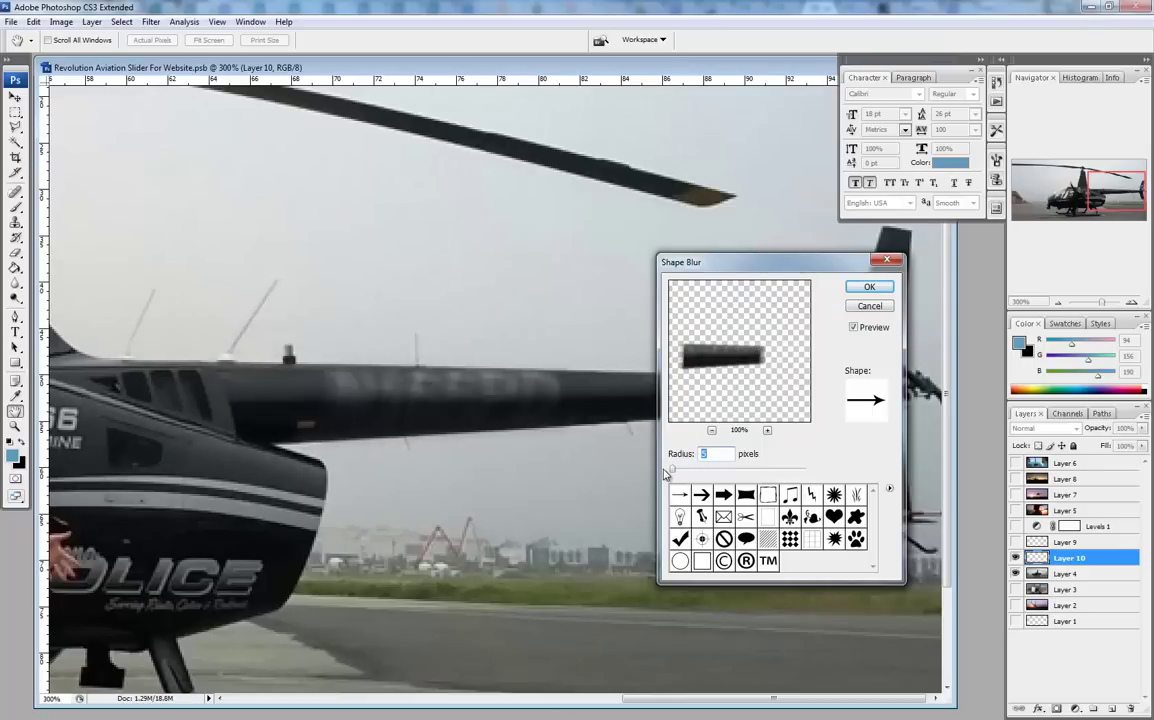
click(869, 287)
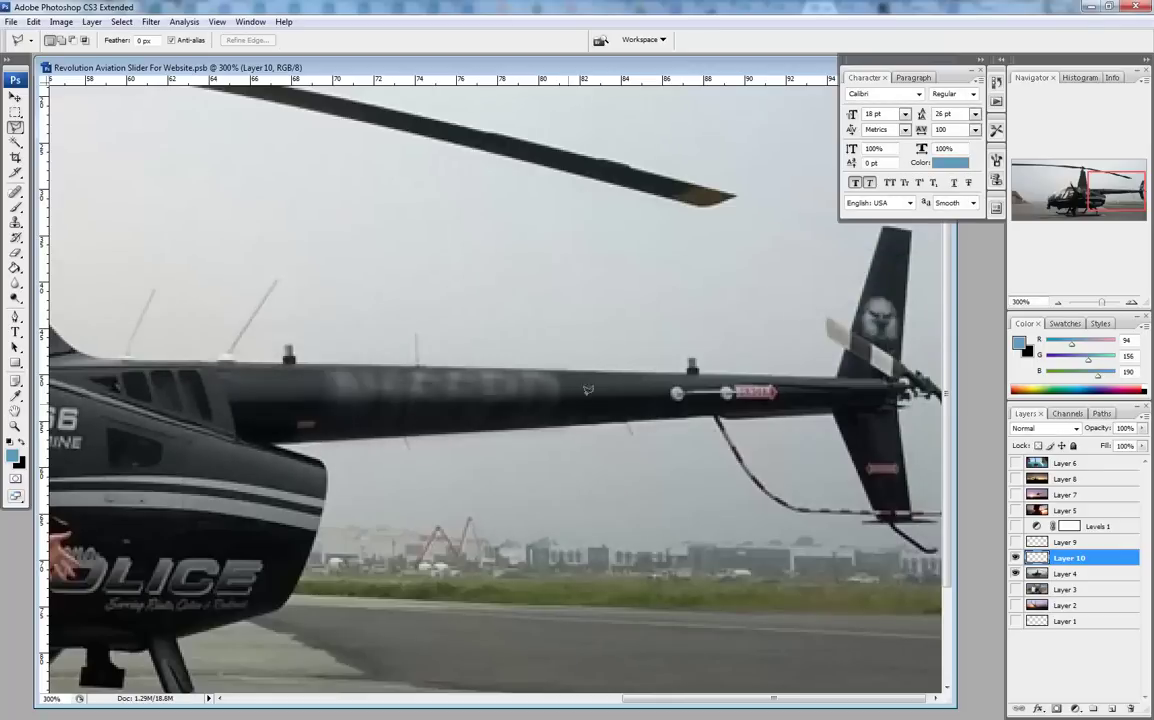
Step: Show Layer 9's Gaussian-blurred patch again and zoom out to view the whole helicopter
click(1015, 542)
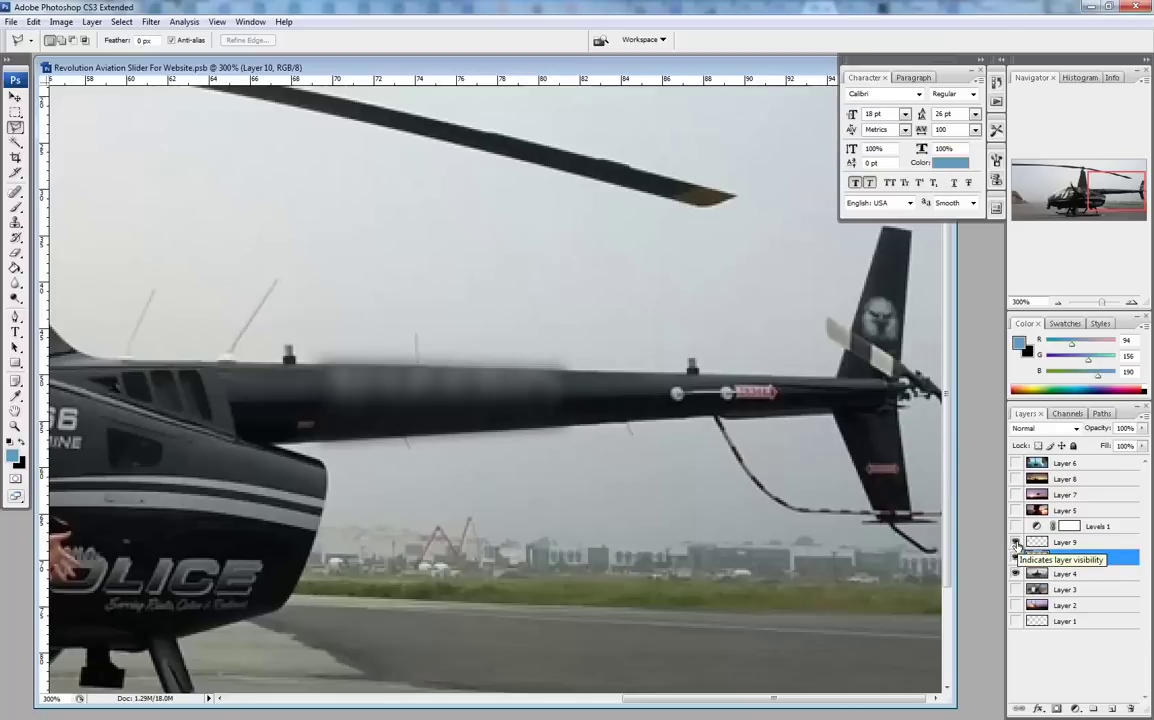
key(ctrl+minus)
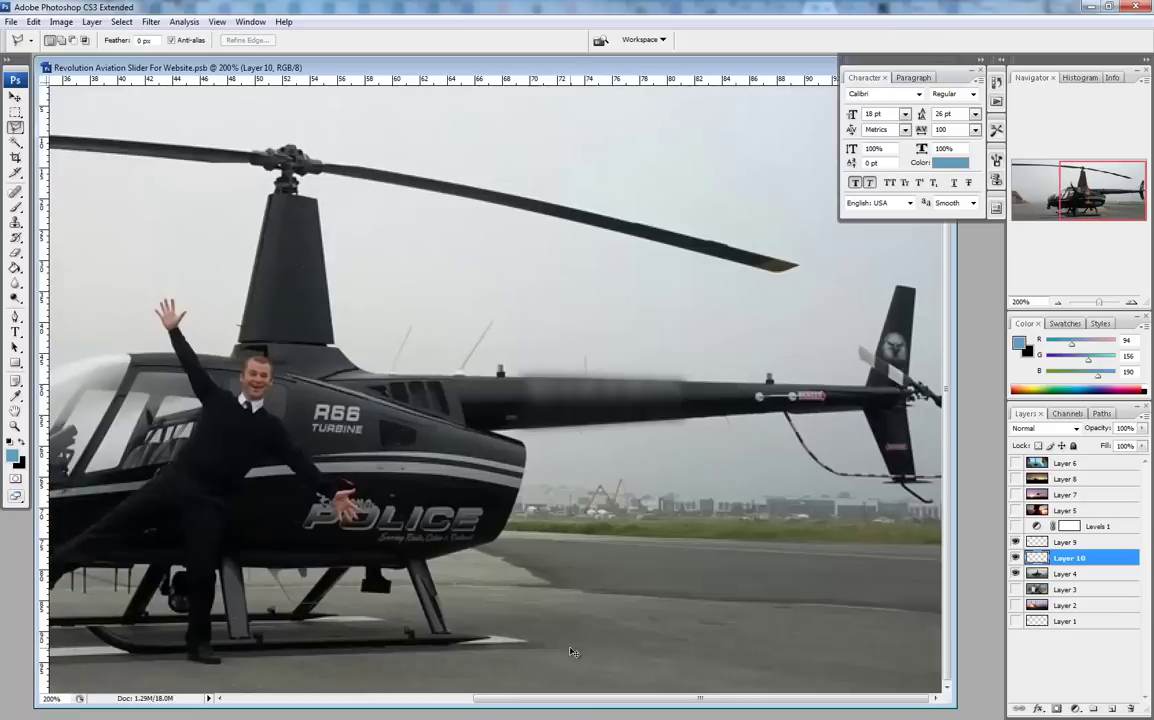
key(ctrl+minus)
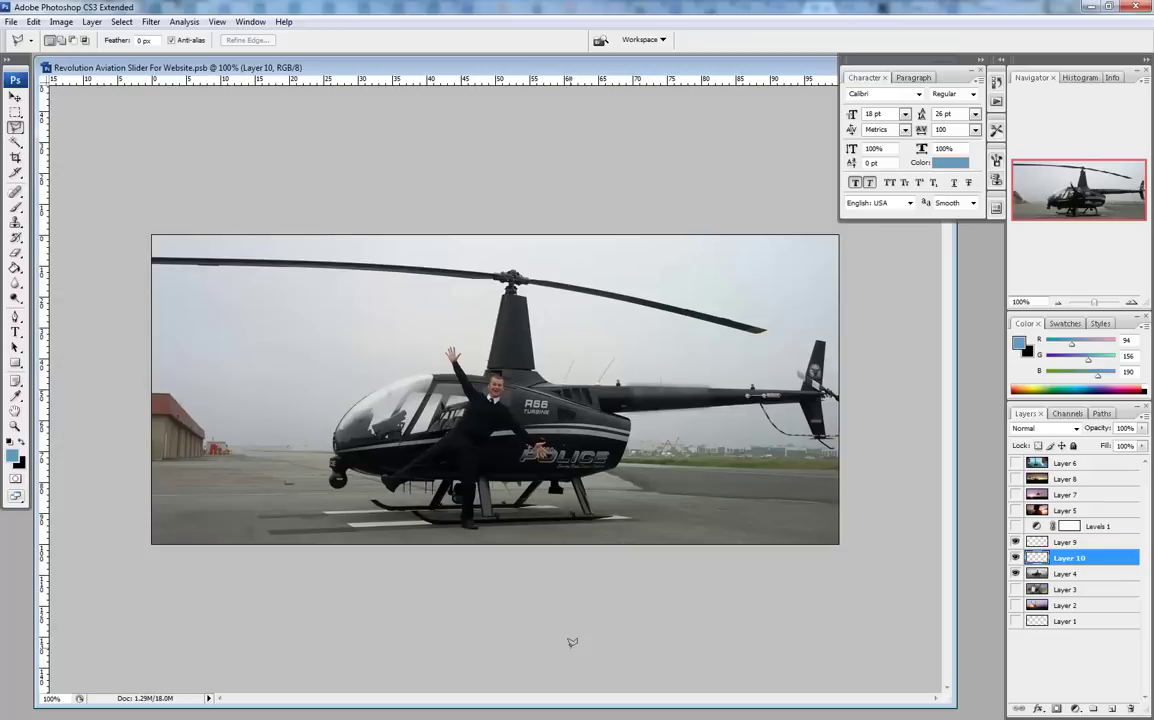
Step: Select Layer 4, zoom to the tail boom, and hide blur Layers 9 and 10 to reveal N166PD
click(1082, 575)
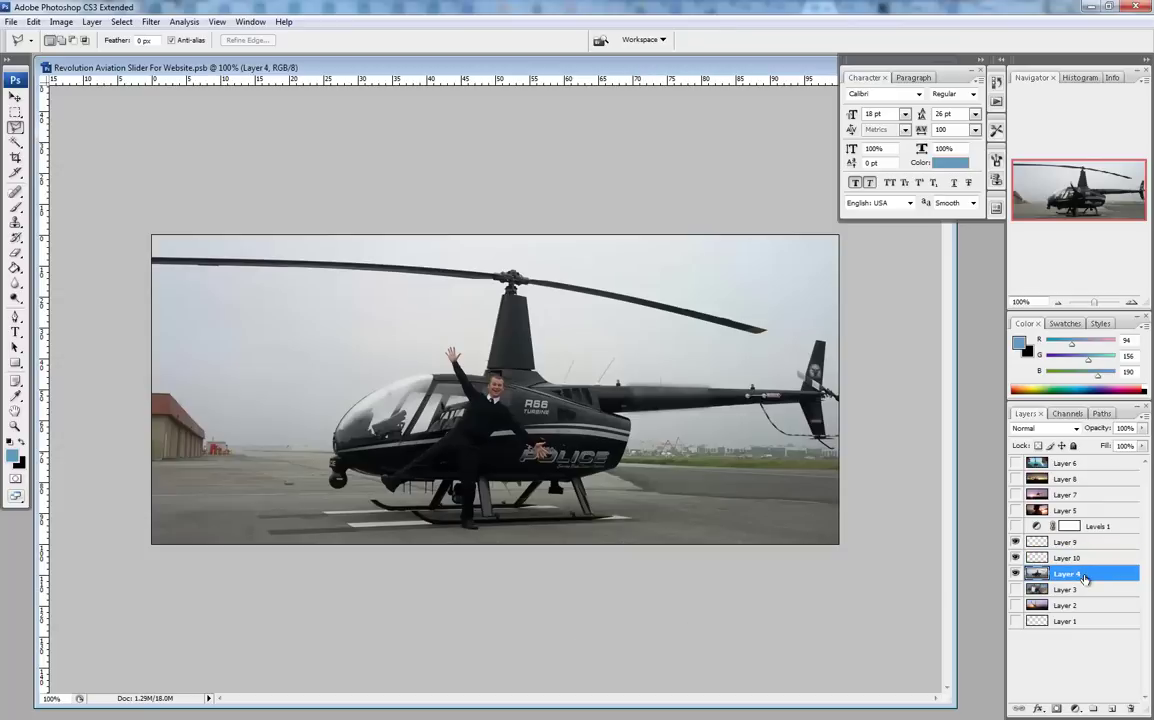
key(ctrl+plus)
key(ctrl+plus)
key(ctrl+plus)
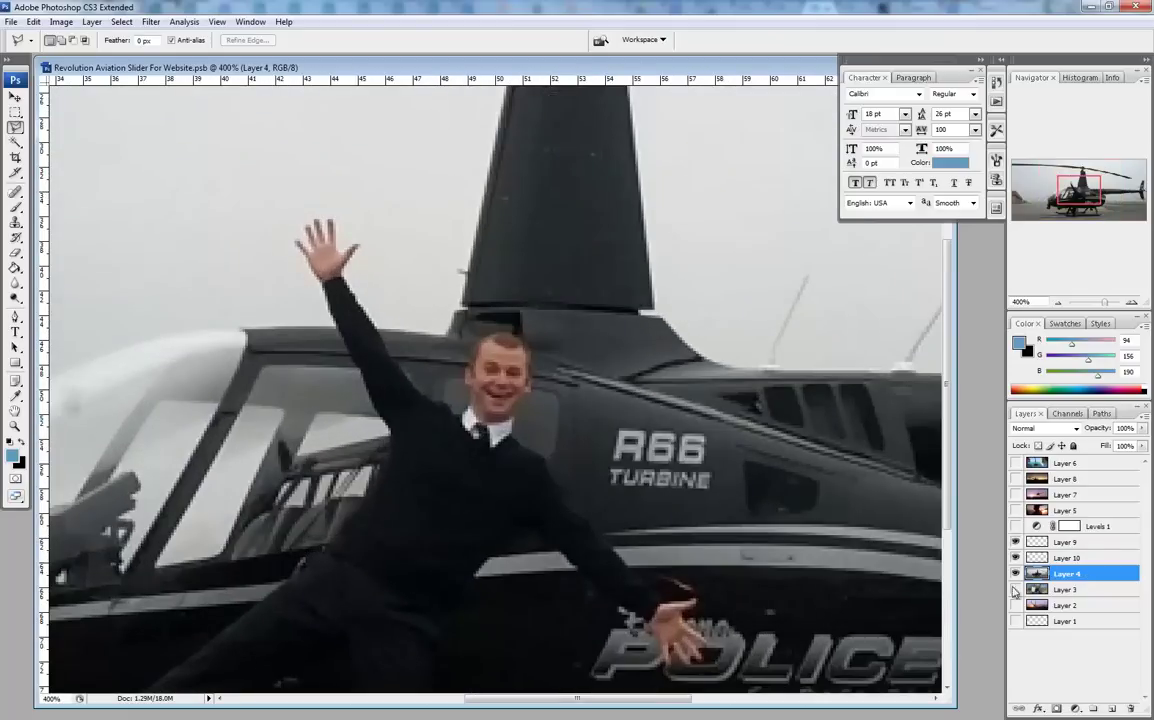
drag(796, 490, 196, 457)
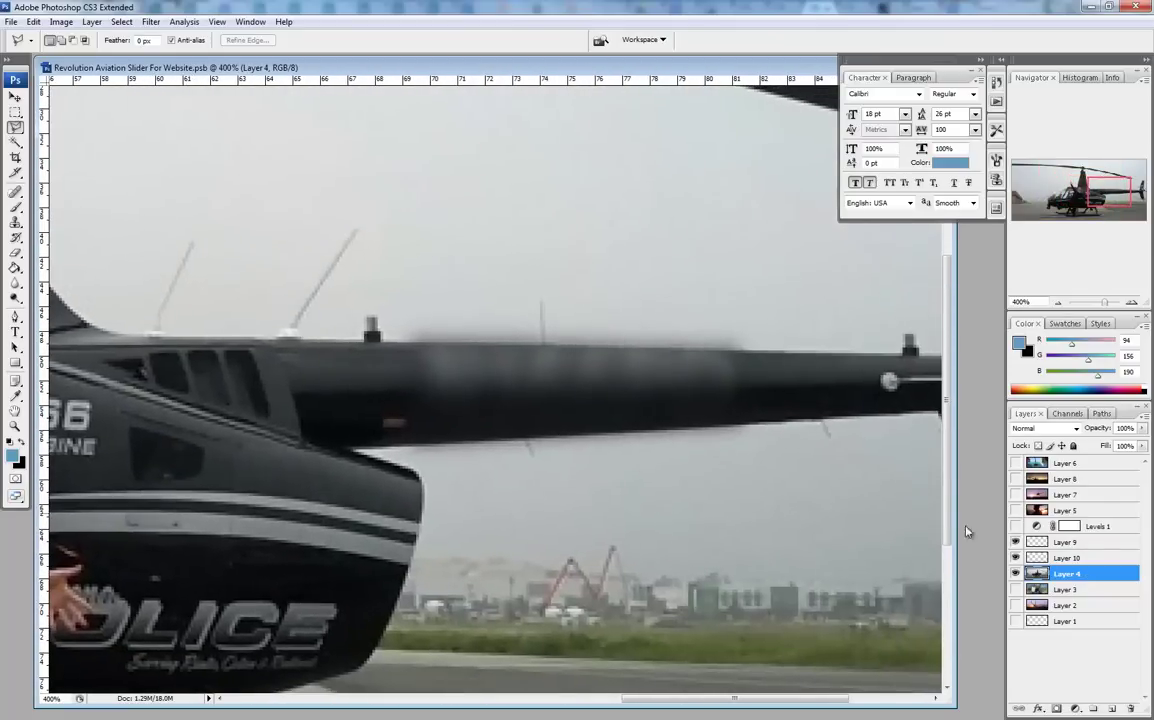
click(1015, 558)
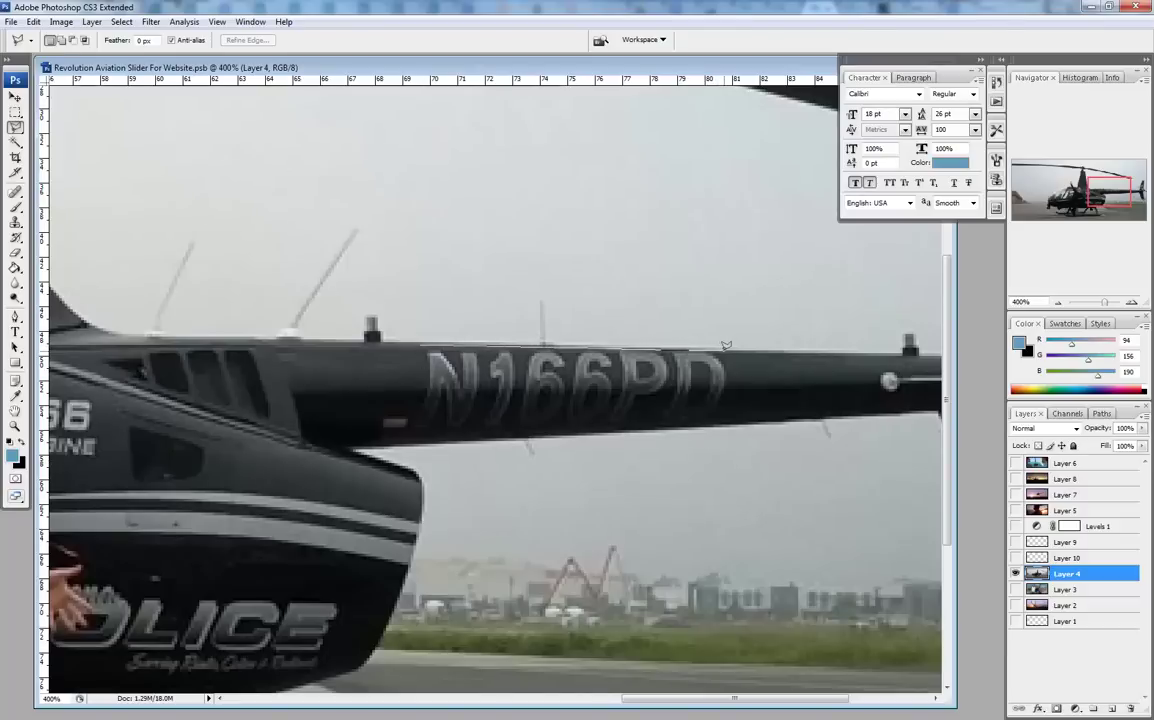
mouse_move(725, 345)
mouse_down()
mouse_move(463, 365)
mouse_move(423, 340)
mouse_up()
click(423, 340)
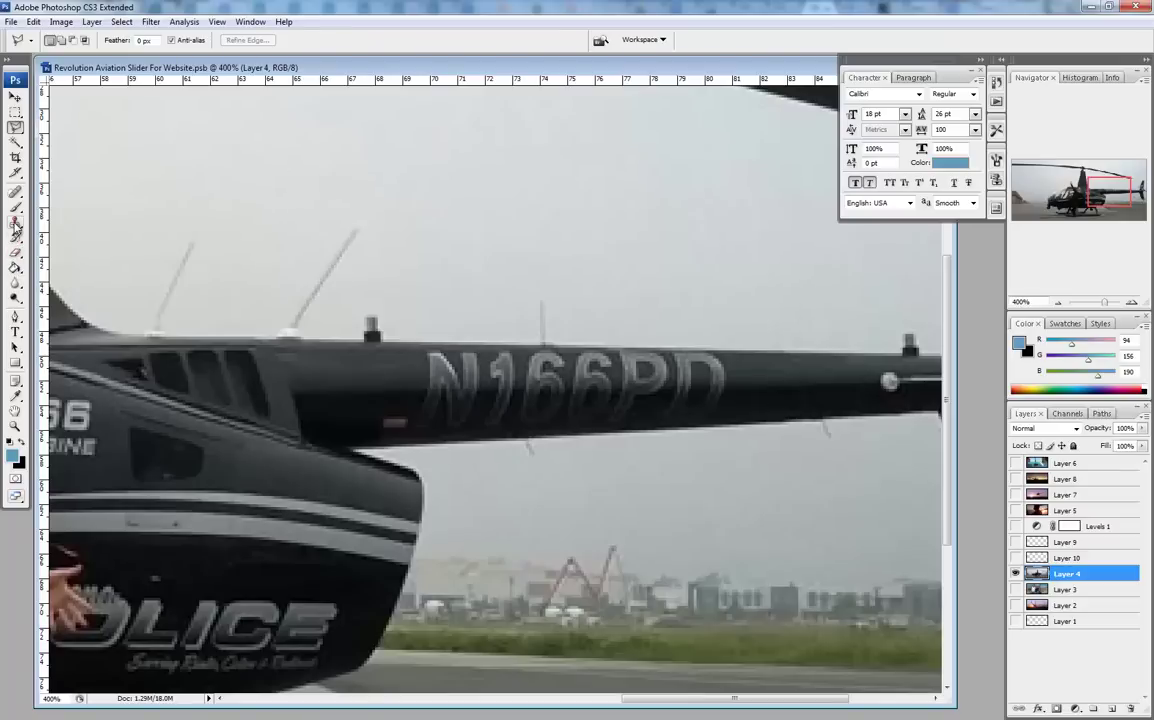
Step: Choose the Clone Stamp Tool and reduce its brush Master Diameter from 53 px to 10 px
click(15, 224)
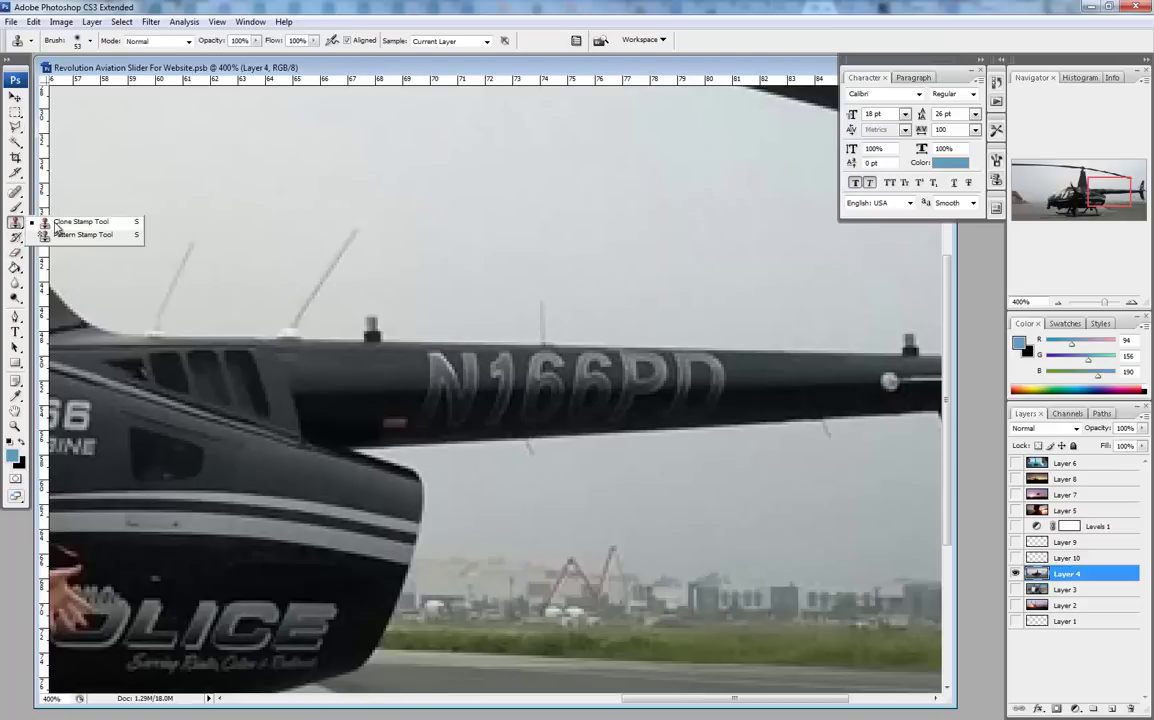
click(62, 223)
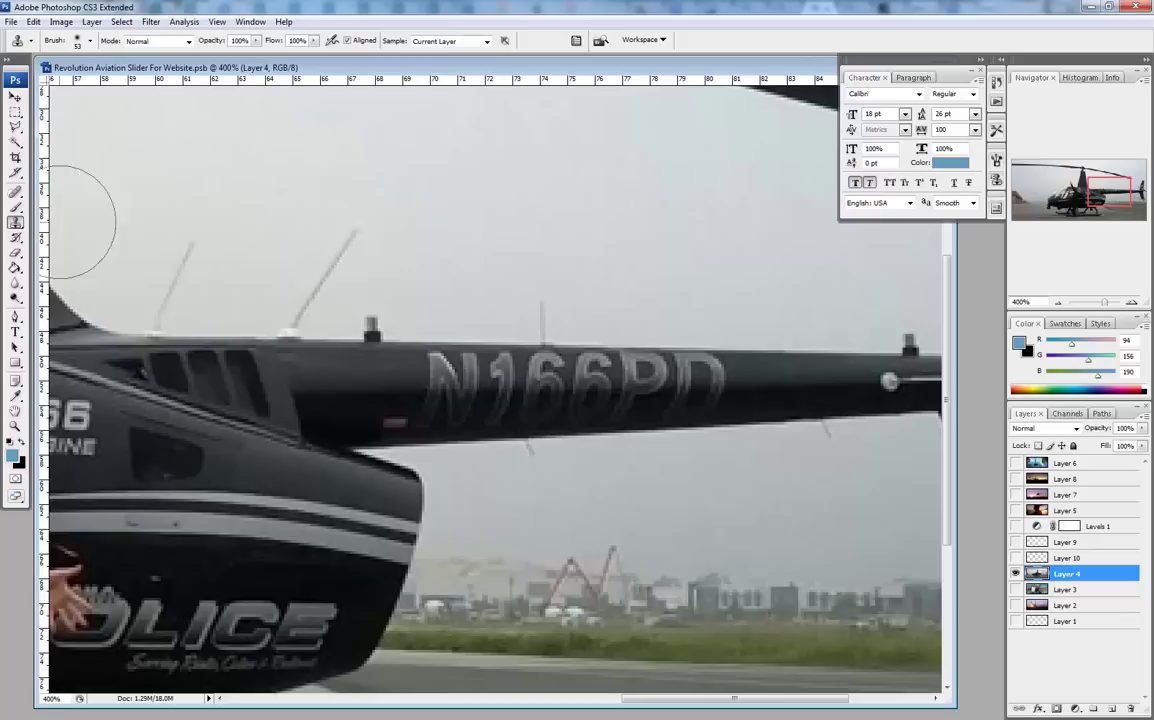
click(17, 223)
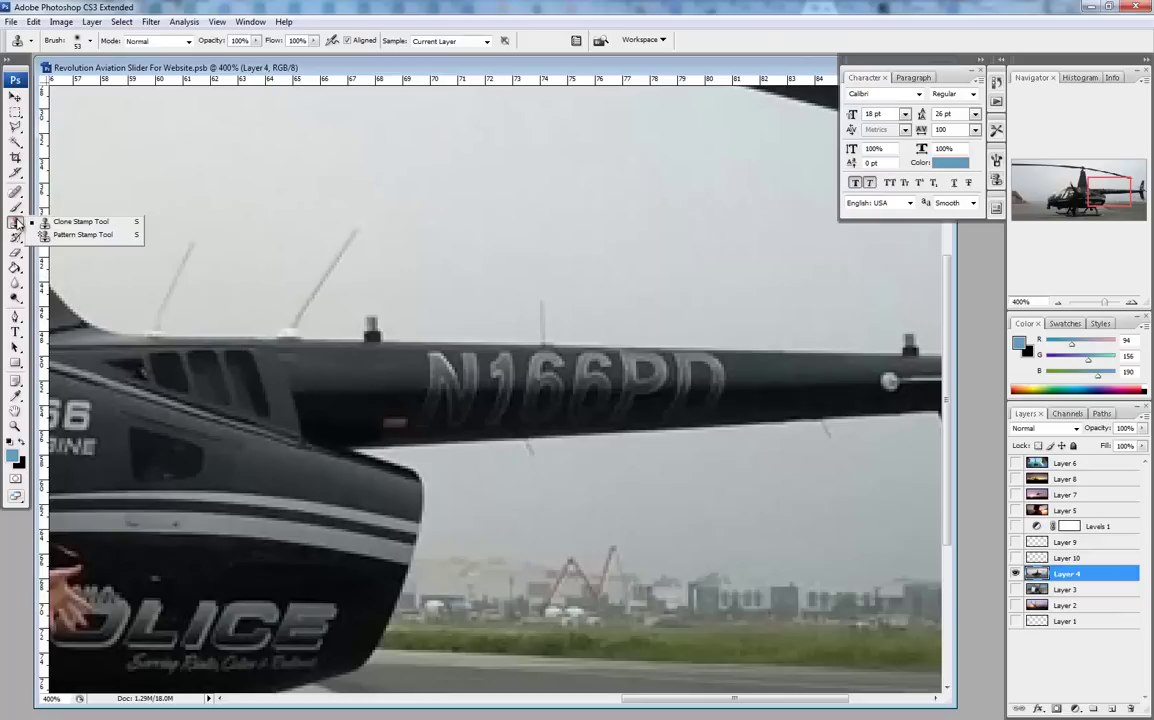
click(64, 223)
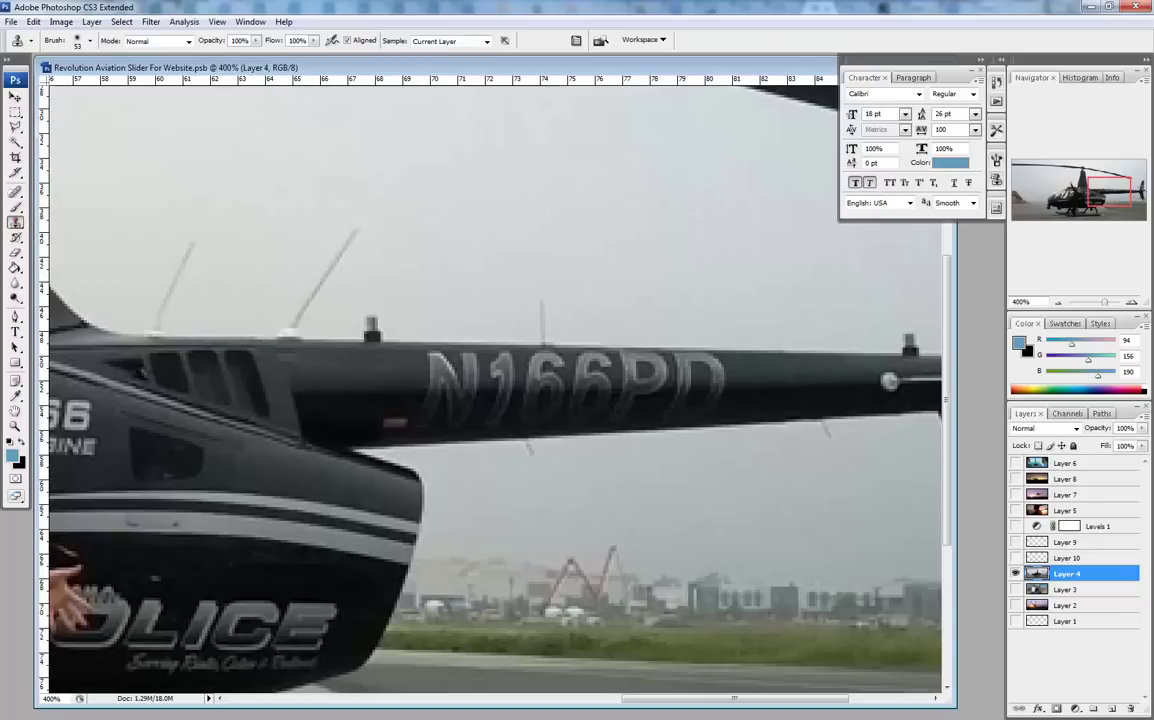
click(90, 41)
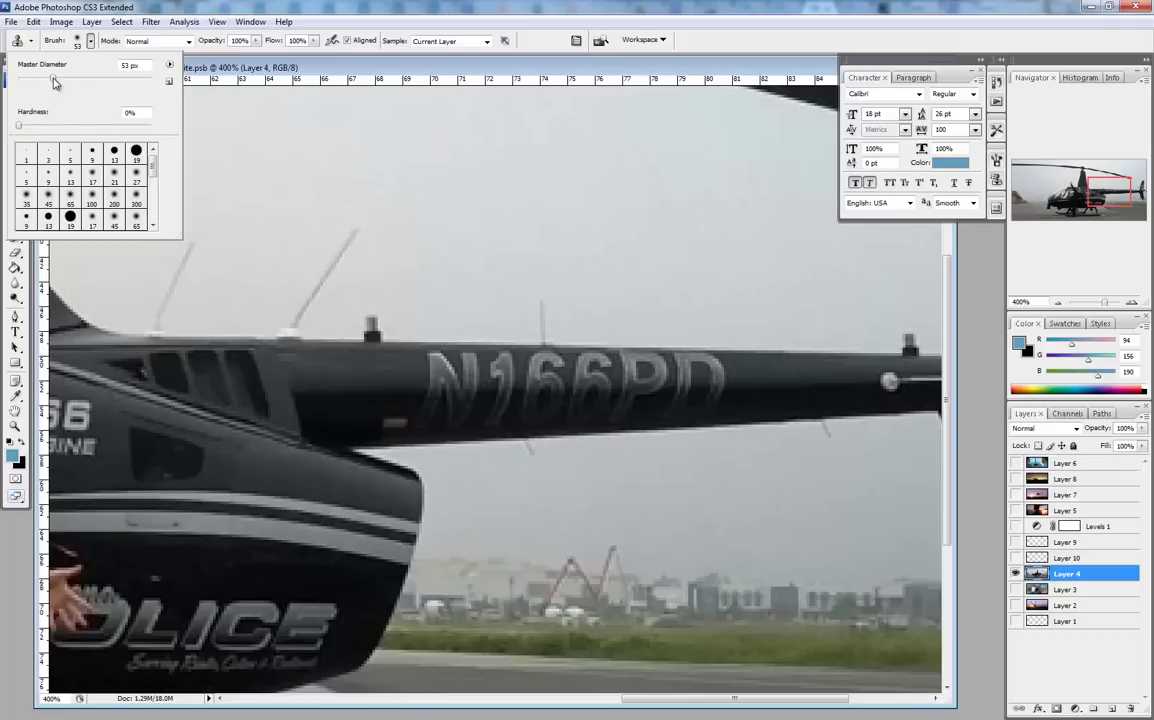
drag(55, 83, 29, 83)
drag(29, 83, 23, 83)
key(Return)
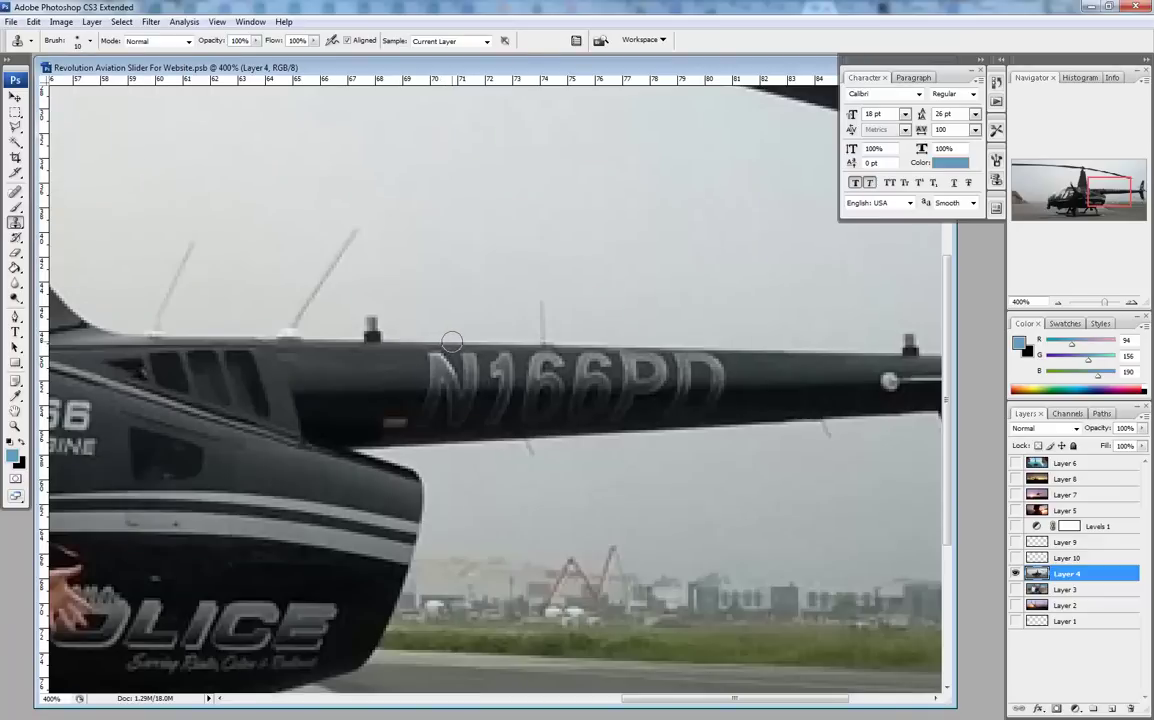
Step: Clone boom texture over the N, 6, P and leftover N166PD traces until the boom looks plain
mouse_move(454, 342)
mouse_down()
mouse_move(435, 369)
mouse_move(479, 346)
mouse_move(520, 348)
mouse_move(429, 378)
mouse_move(423, 412)
mouse_move(446, 382)
mouse_move(460, 374)
mouse_move(450, 397)
mouse_move(479, 366)
mouse_move(474, 382)
mouse_move(502, 365)
mouse_move(477, 355)
mouse_move(517, 355)
mouse_move(498, 387)
mouse_move(463, 394)
mouse_move(506, 389)
mouse_move(529, 360)
mouse_move(524, 389)
mouse_move(538, 357)
mouse_move(553, 366)
mouse_up()
mouse_move(554, 386)
mouse_down()
mouse_move(572, 366)
mouse_move(601, 378)
mouse_up()
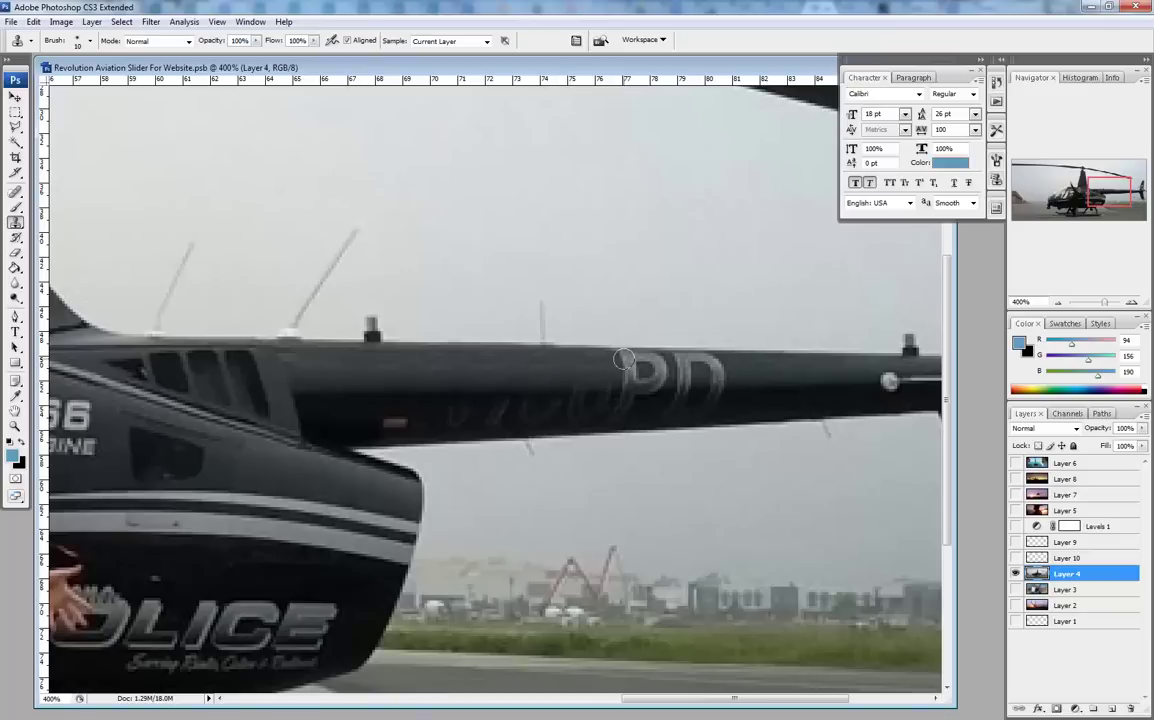
mouse_move(595, 360)
mouse_down()
mouse_move(626, 381)
mouse_move(571, 383)
mouse_move(633, 360)
mouse_move(639, 384)
mouse_move(620, 356)
mouse_move(646, 364)
mouse_move(649, 388)
mouse_move(662, 373)
mouse_move(647, 356)
mouse_move(671, 357)
mouse_move(677, 385)
mouse_move(680, 357)
mouse_move(687, 377)
mouse_move(692, 360)
mouse_move(708, 364)
mouse_move(678, 382)
mouse_move(723, 380)
mouse_move(713, 362)
mouse_move(660, 368)
mouse_up()
mouse_move(484, 391)
mouse_down()
mouse_move(453, 404)
mouse_move(484, 398)
mouse_up()
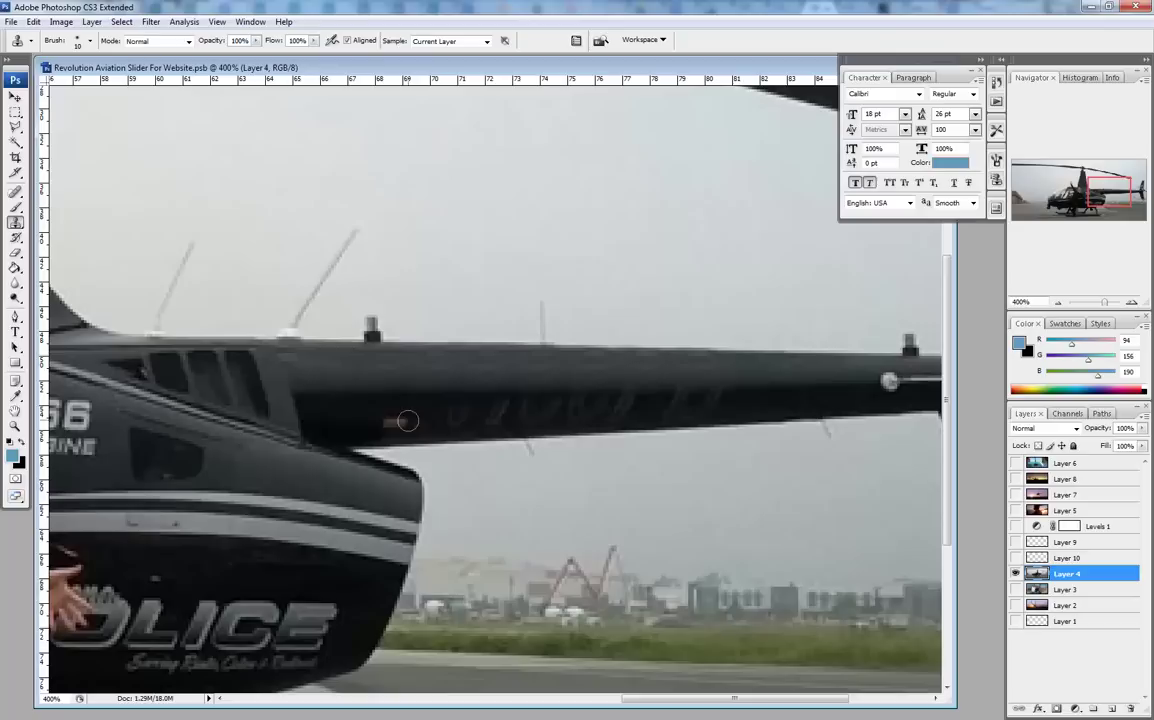
mouse_move(390, 418)
mouse_down()
mouse_move(540, 413)
mouse_move(450, 420)
mouse_move(447, 409)
mouse_move(505, 418)
mouse_up()
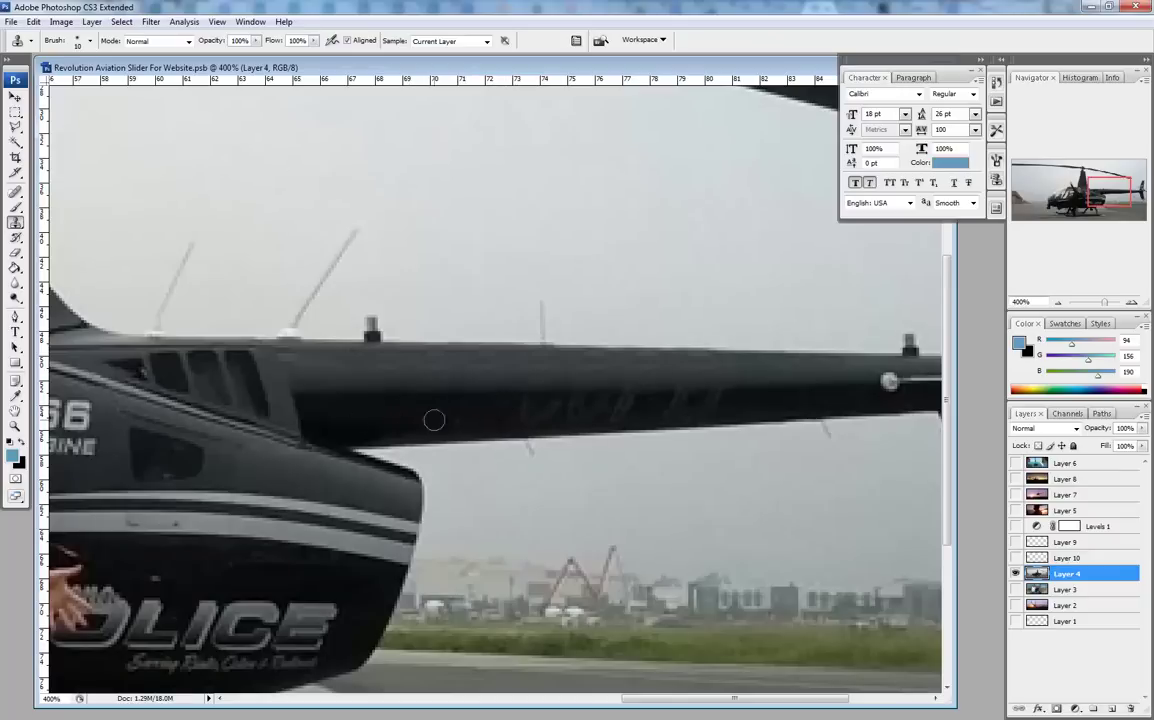
mouse_move(433, 417)
mouse_down()
mouse_move(490, 407)
mouse_move(524, 415)
mouse_move(526, 395)
mouse_move(533, 410)
mouse_move(562, 400)
mouse_move(538, 420)
mouse_move(638, 400)
mouse_move(660, 416)
mouse_move(682, 398)
mouse_move(677, 417)
mouse_move(719, 396)
mouse_move(450, 393)
mouse_move(733, 389)
mouse_up()
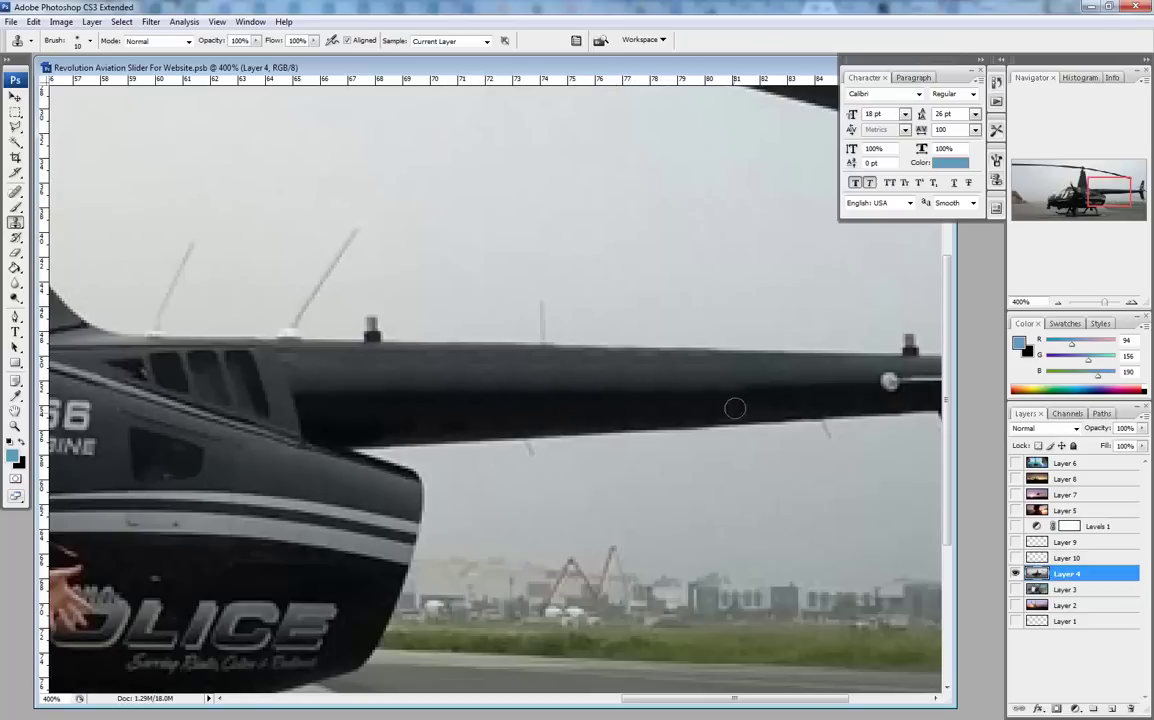
key(ctrl+minus)
key(ctrl+minus)
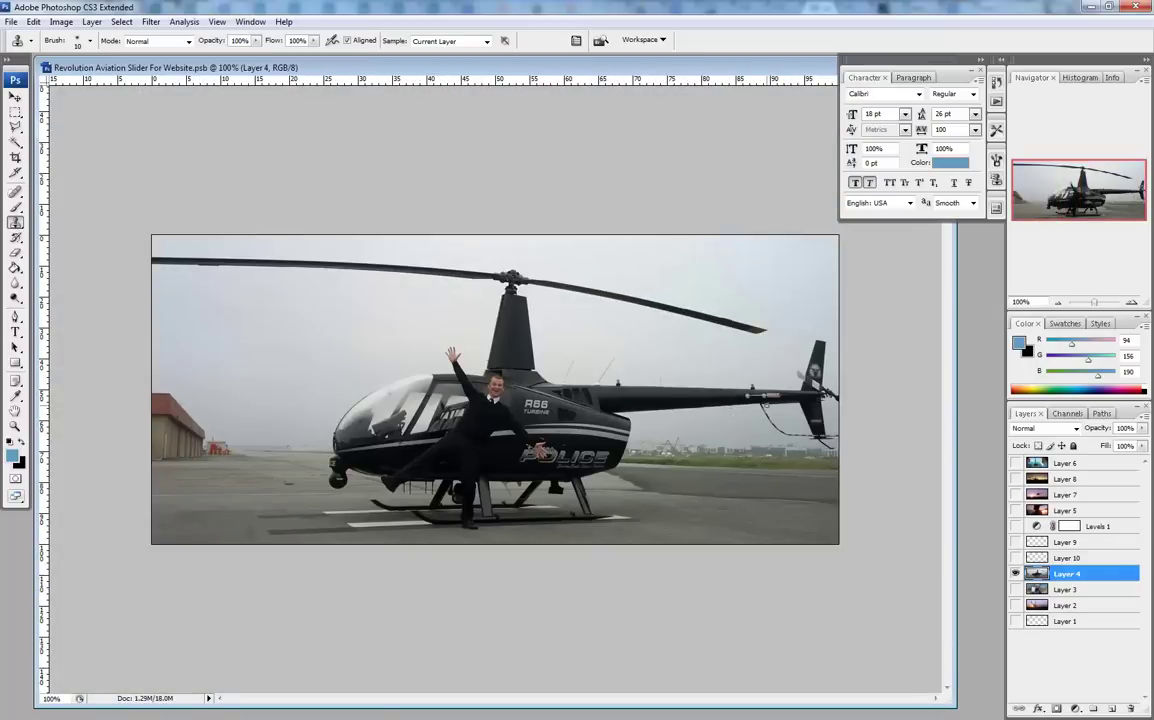
Step: Compare the cleaned boom against blur Layers 9 and 10, keep them hidden, and choose the Polygonal Lasso Tool
click(1016, 557)
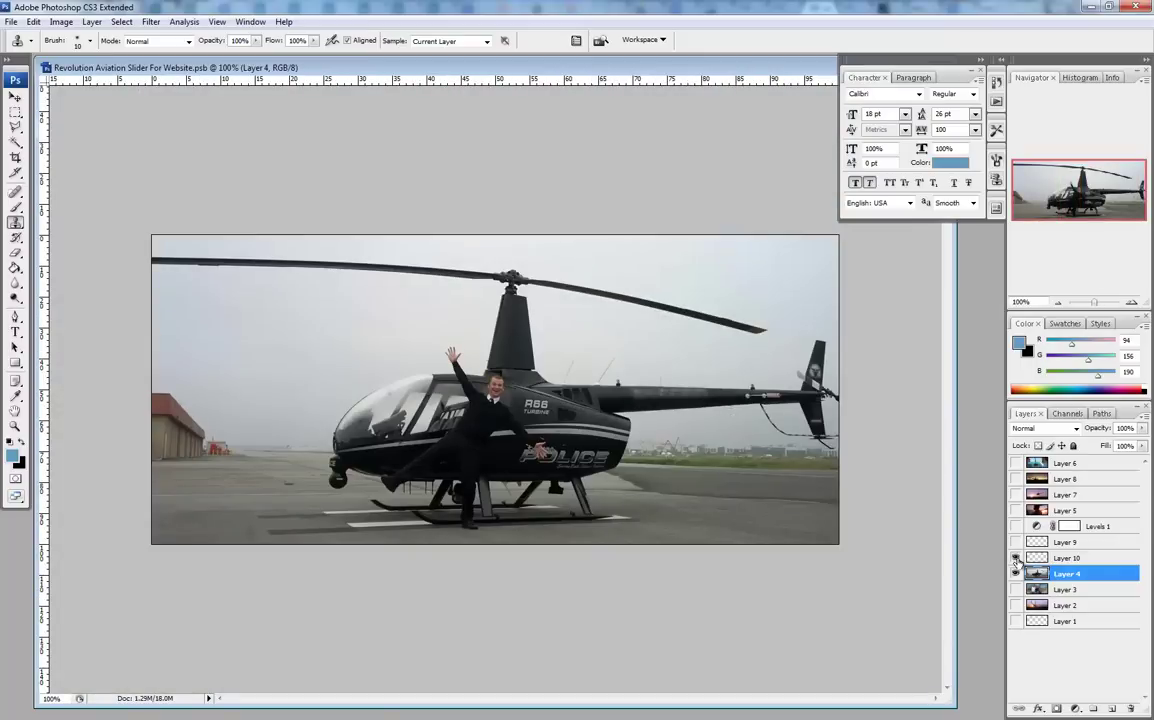
click(1016, 542)
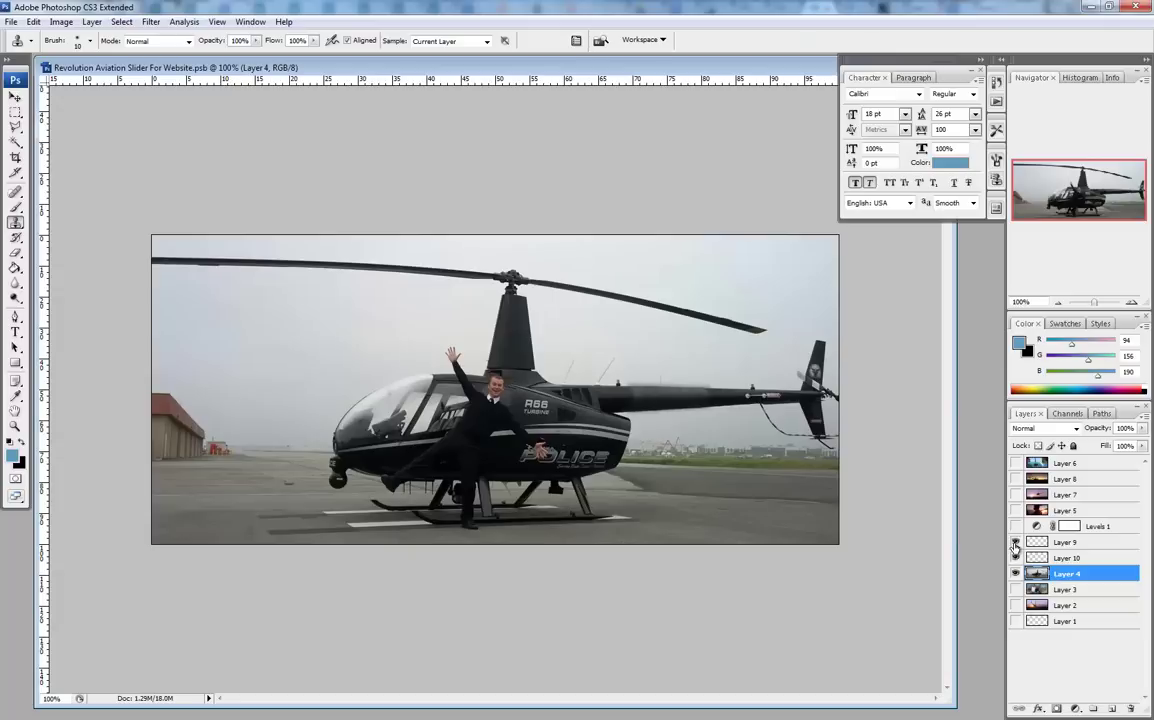
drag(1016, 544, 1016, 557)
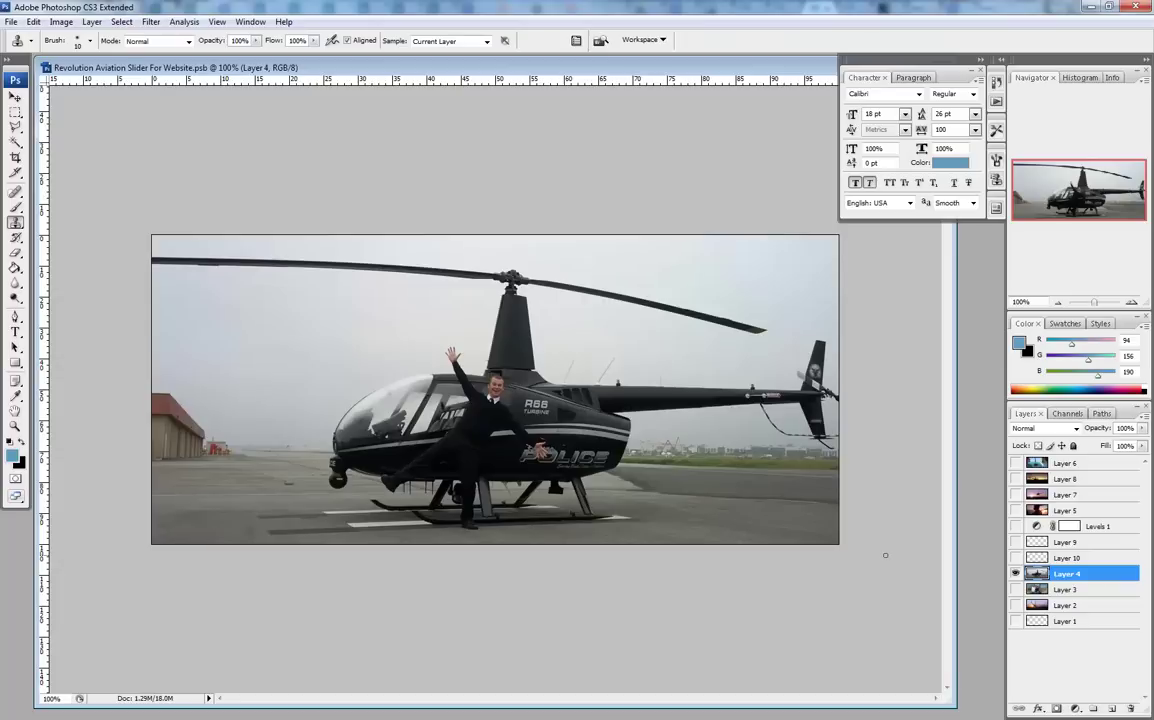
click(15, 127)
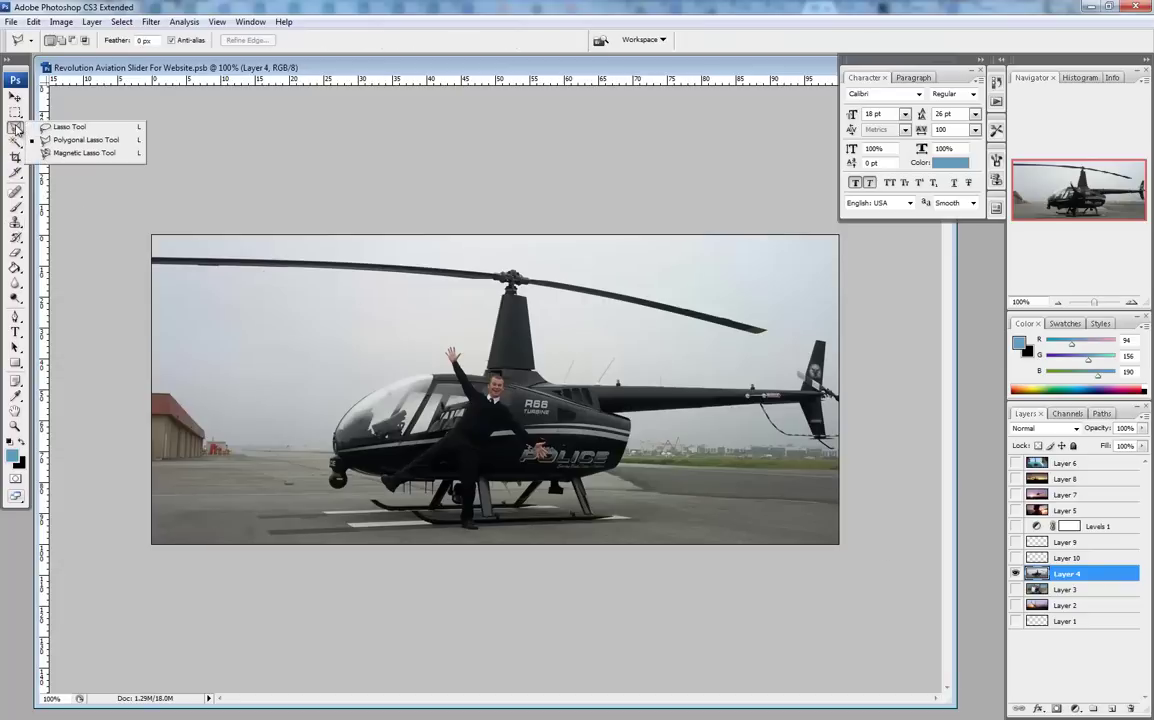
click(99, 144)
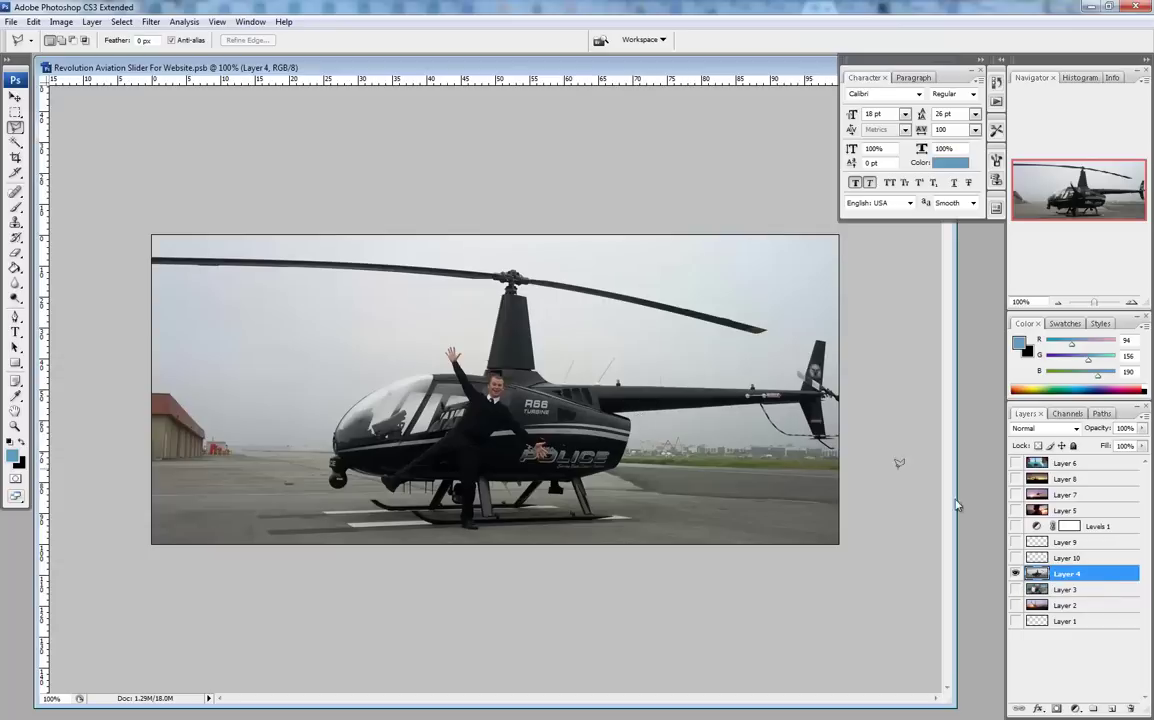
click(1016, 541)
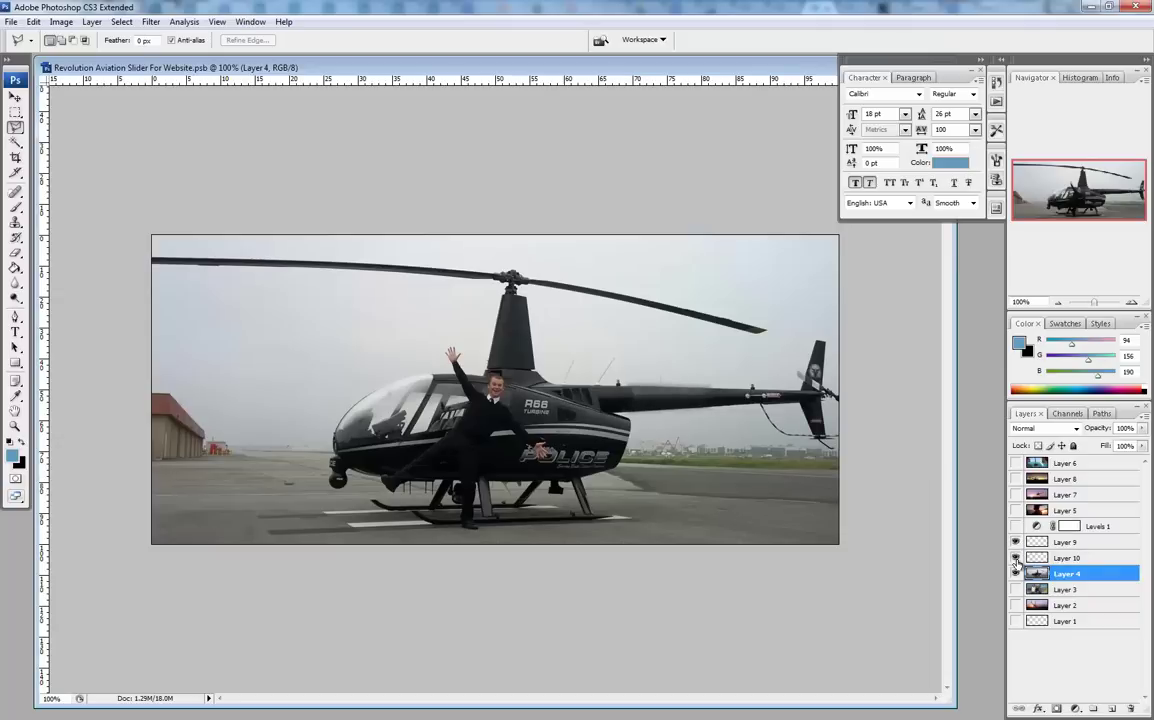
click(1016, 542)
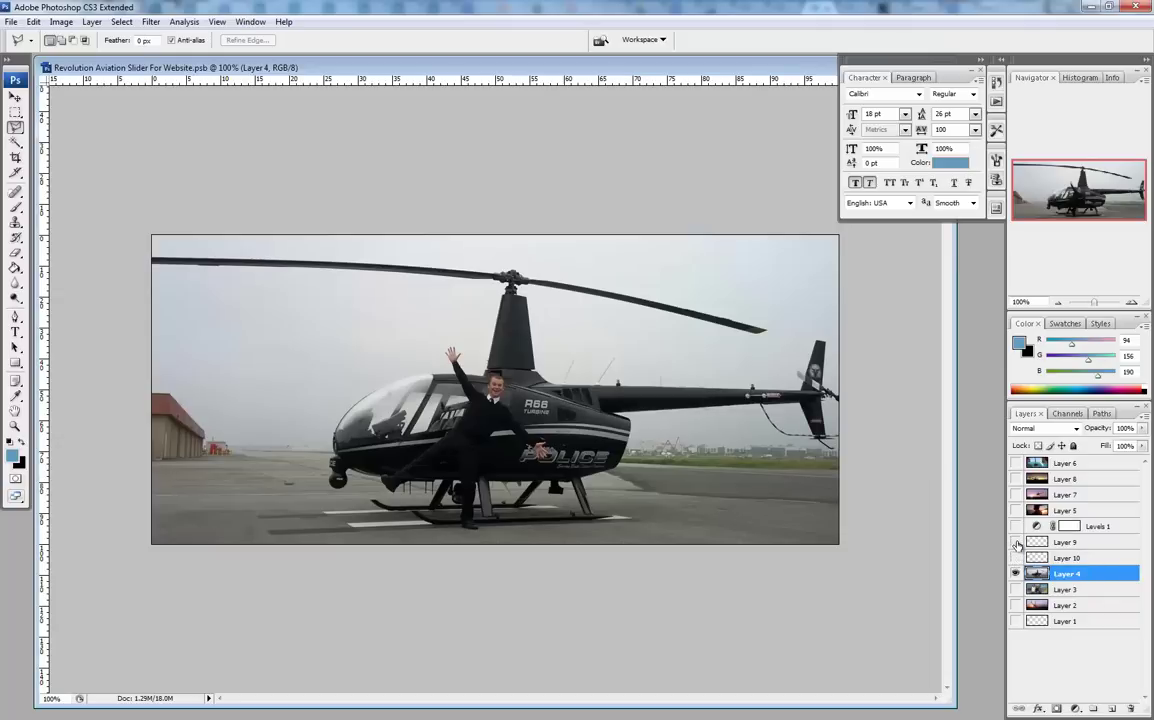